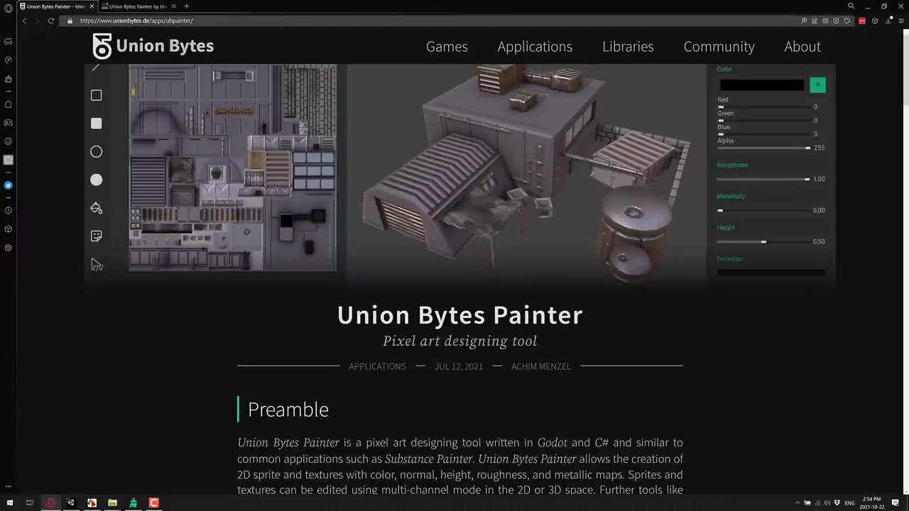
Switch to the itch.io tab showing the Union Bytes Painter store page, priced $11.99 USD
click(135, 5)
key(F11)
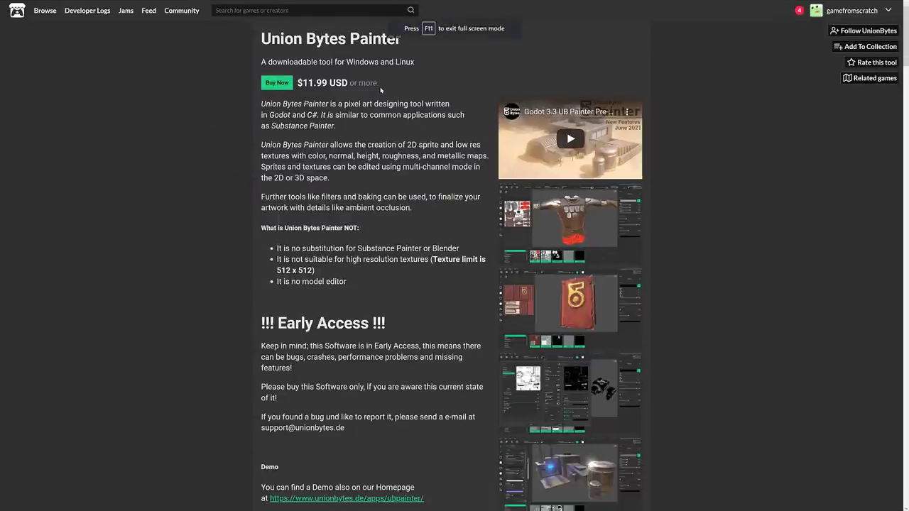
drag(377, 83, 297, 83)
click(403, 166)
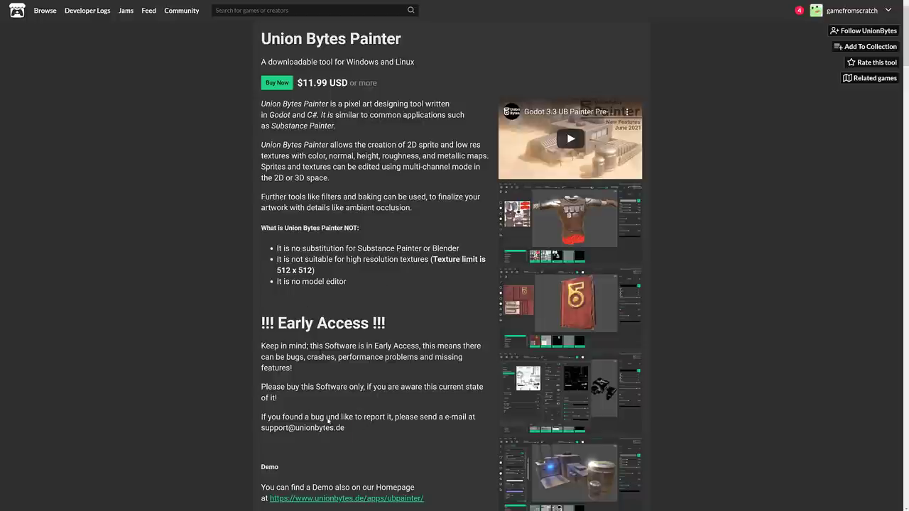
drag(345, 429, 263, 348)
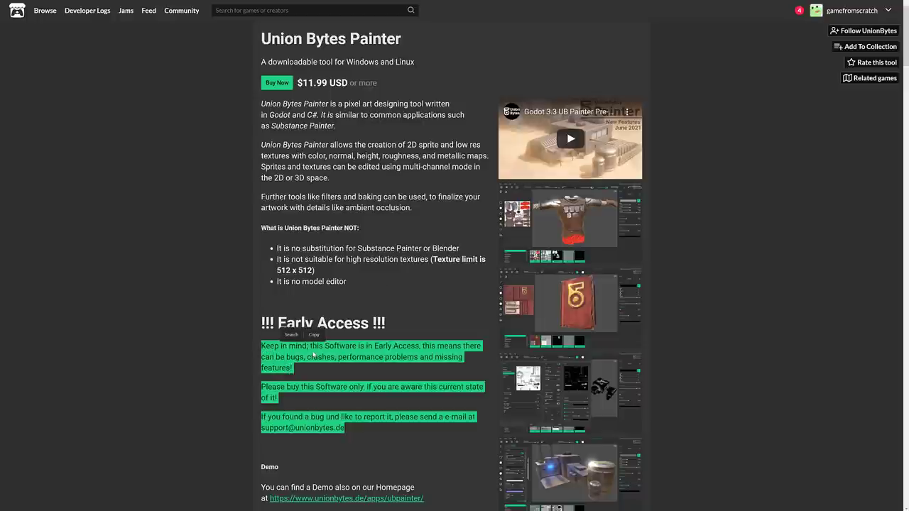
drag(346, 282, 275, 248)
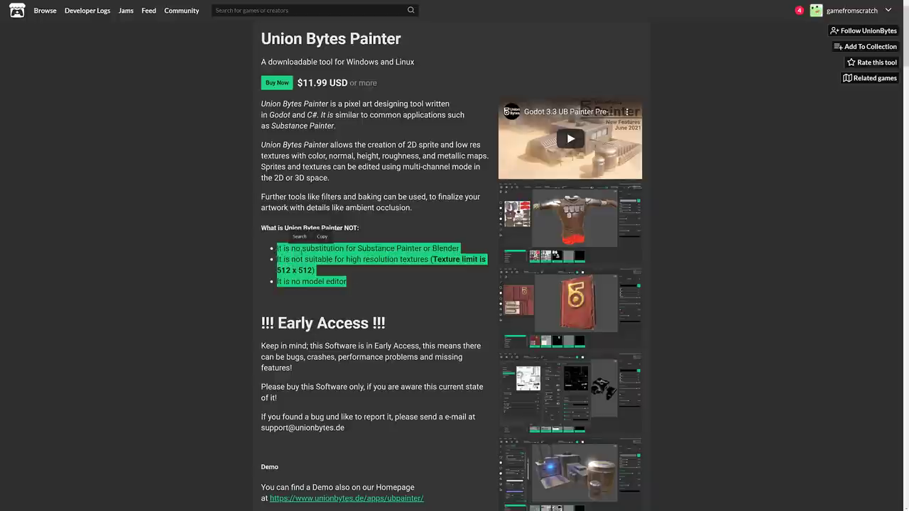
drag(317, 259, 436, 260)
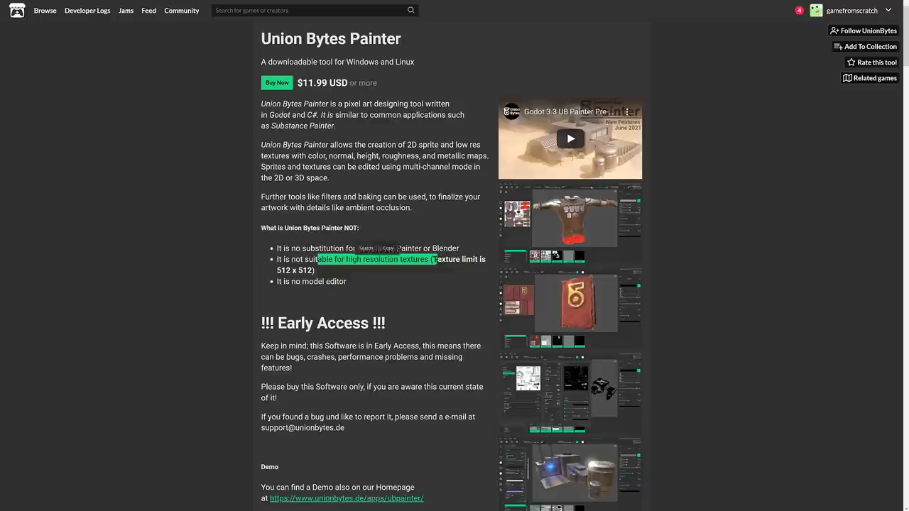
click(316, 268)
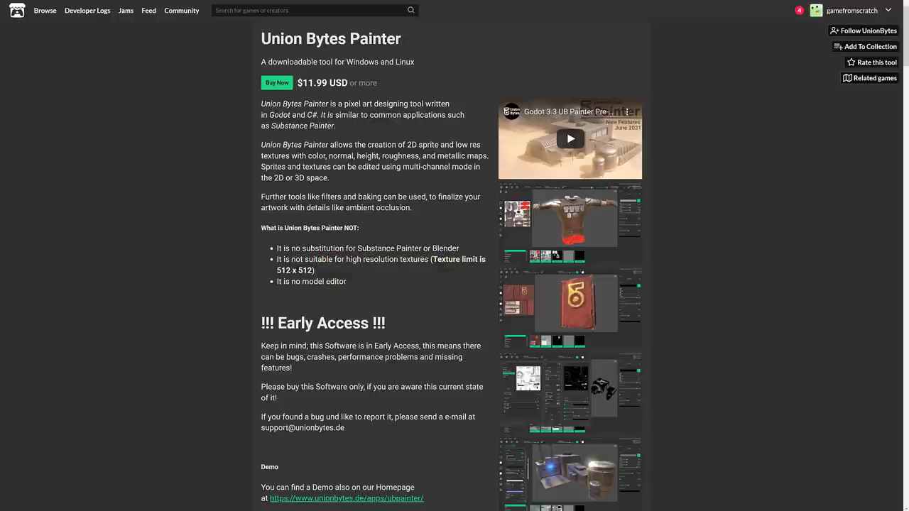
Bring up Union Bytes Painter, dismiss the early access splash and paint a test dot
key(alt+Tab)
key(alt+Tab)
key(alt+Tab)
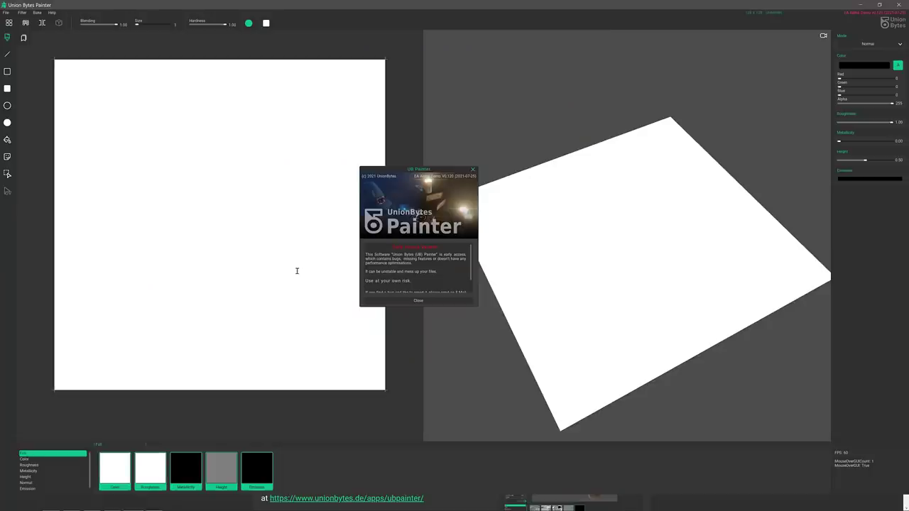
click(474, 170)
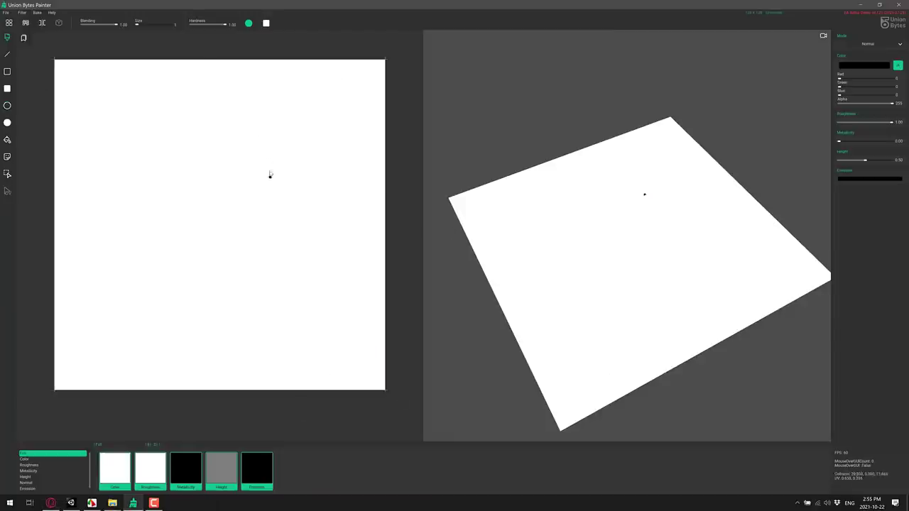
click(267, 159)
Open the Building .dat project and view the textured 3D building with barrels
click(6, 12)
click(14, 34)
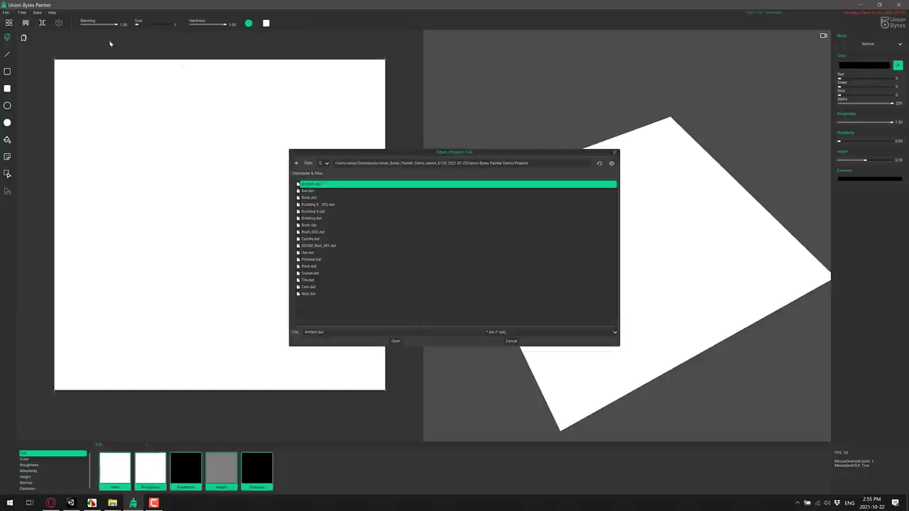
double_click(315, 212)
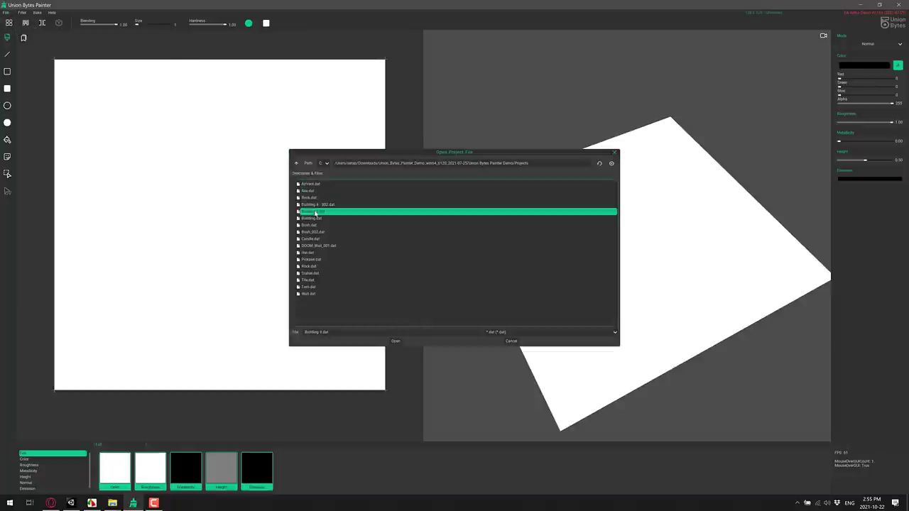
right_drag(540, 256, 617, 247)
scroll(634, 265, down, 6)
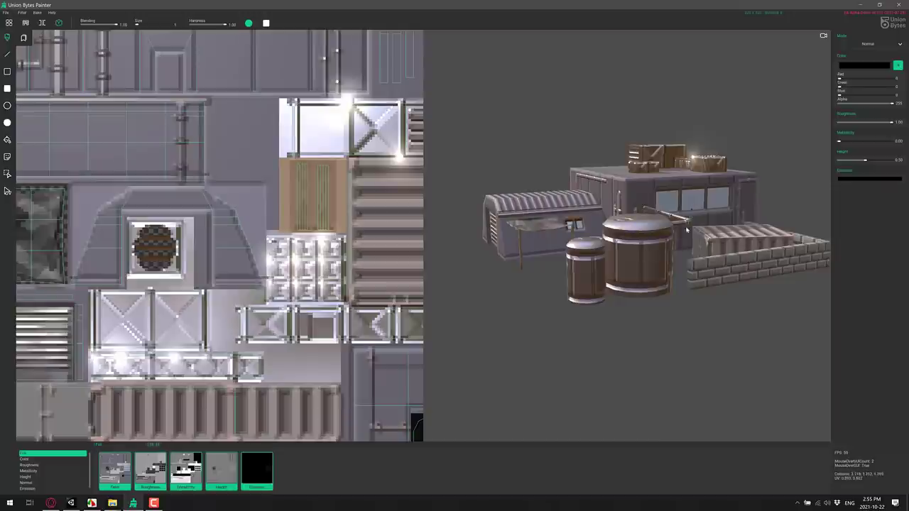
click(7, 13)
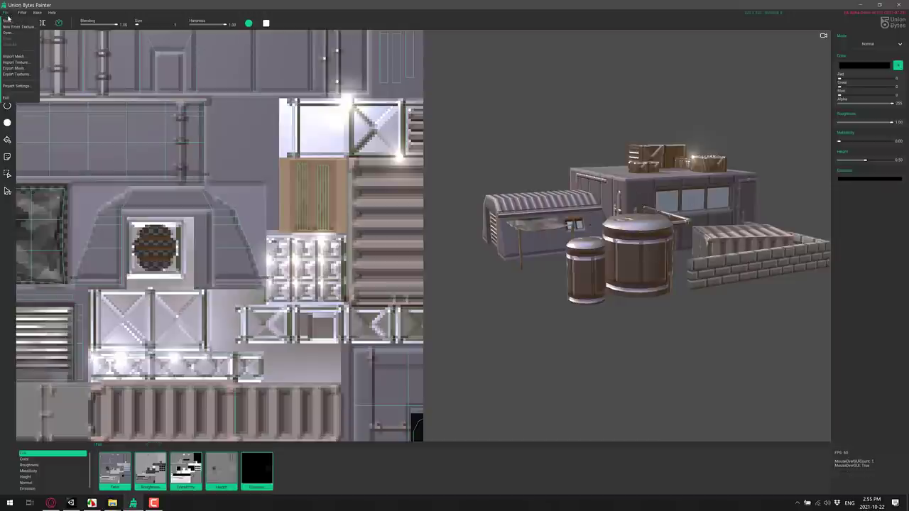
click(10, 20)
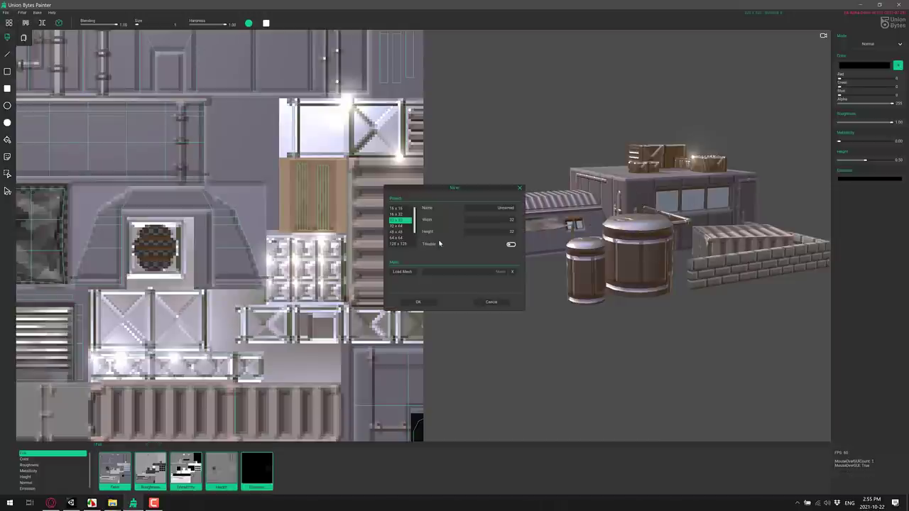
scroll(398, 226, down, 3)
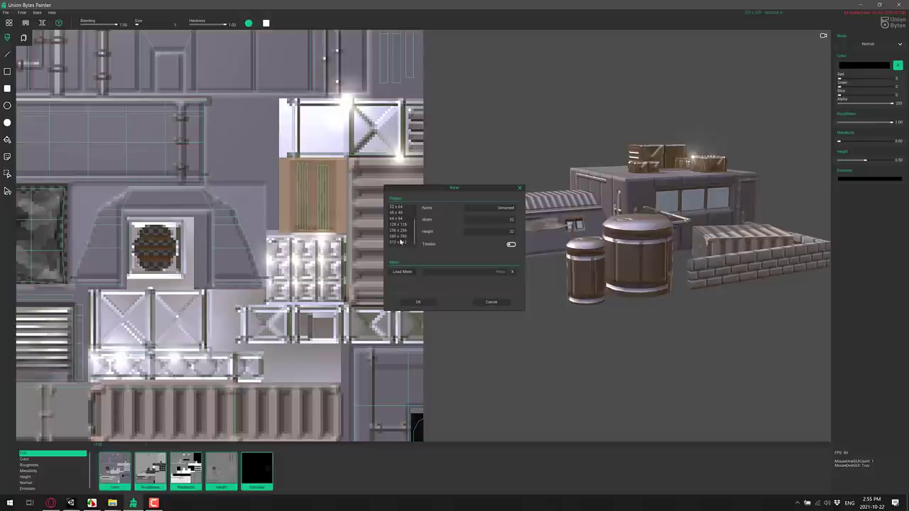
click(399, 243)
click(404, 272)
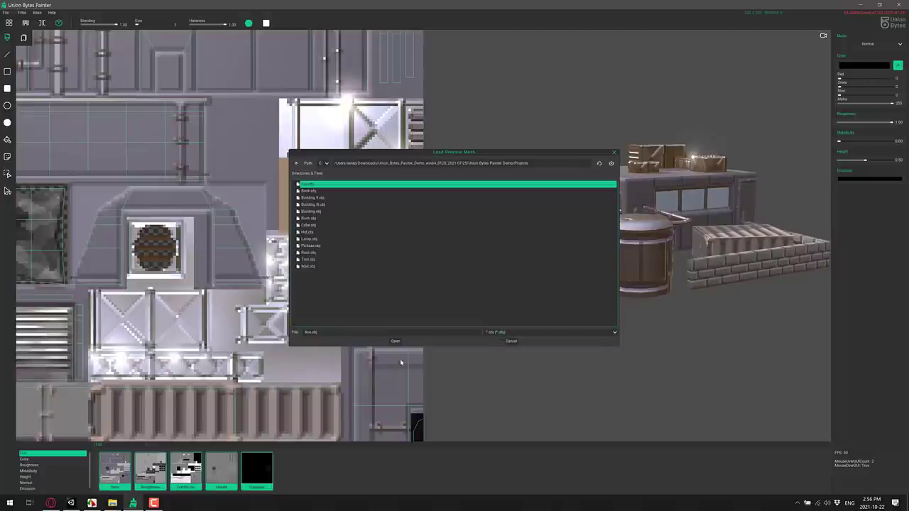
click(509, 341)
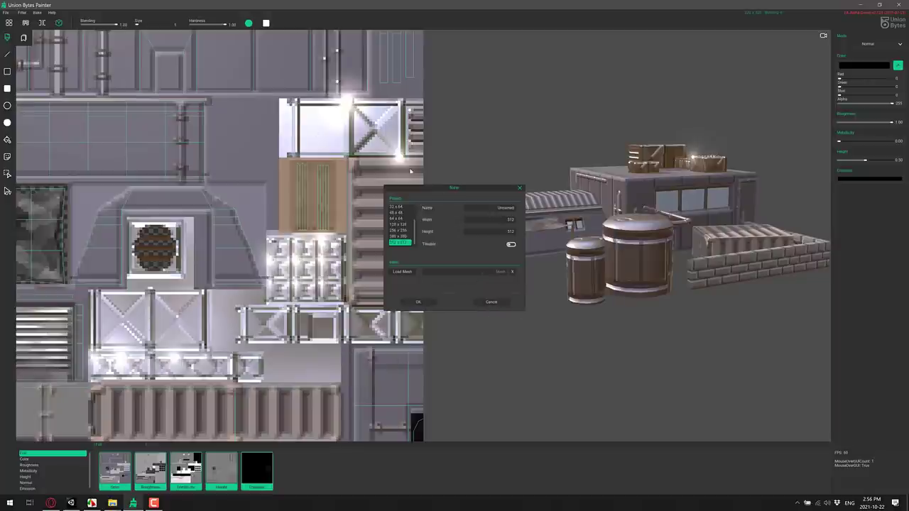
click(492, 302)
scroll(193, 216, down, 5)
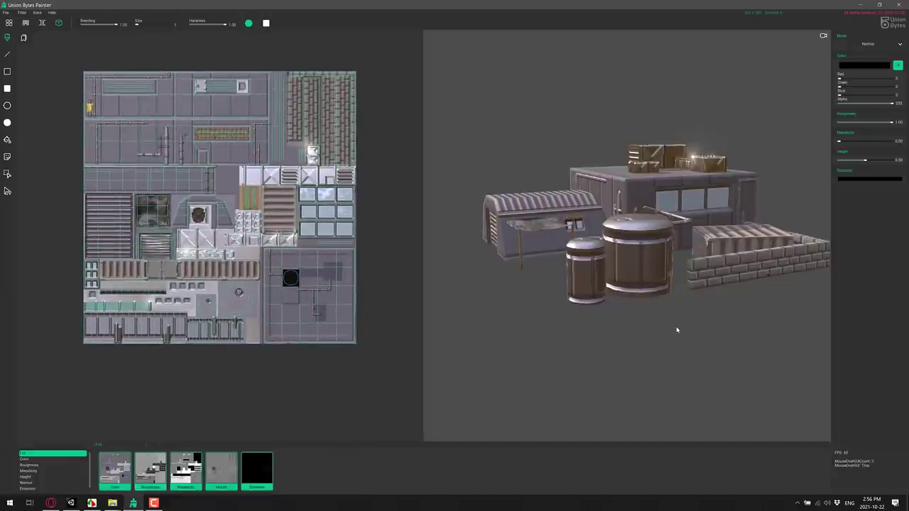
Turn on Point Light #1 in the Scene settings to light the building
mouse_move(706, 319)
middle_down()
mouse_move(669, 335)
mouse_move(689, 348)
mouse_move(707, 326)
middle_up()
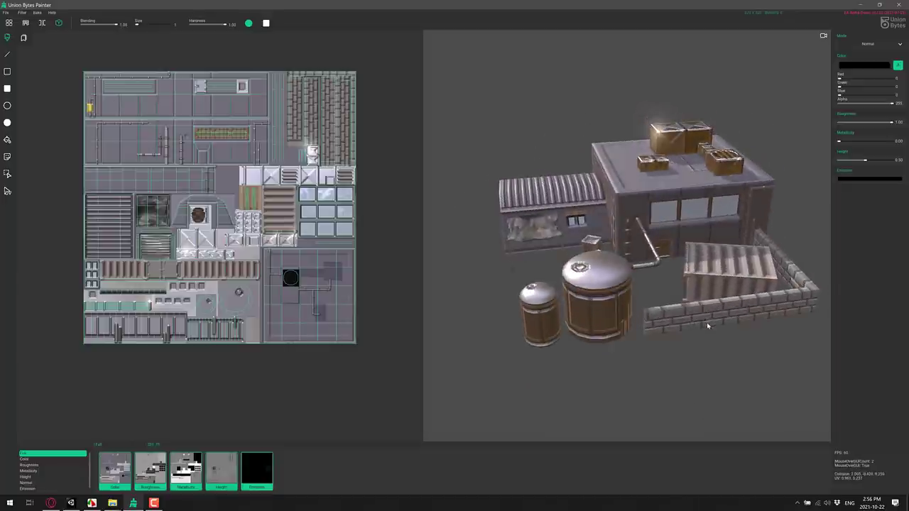
click(9, 23)
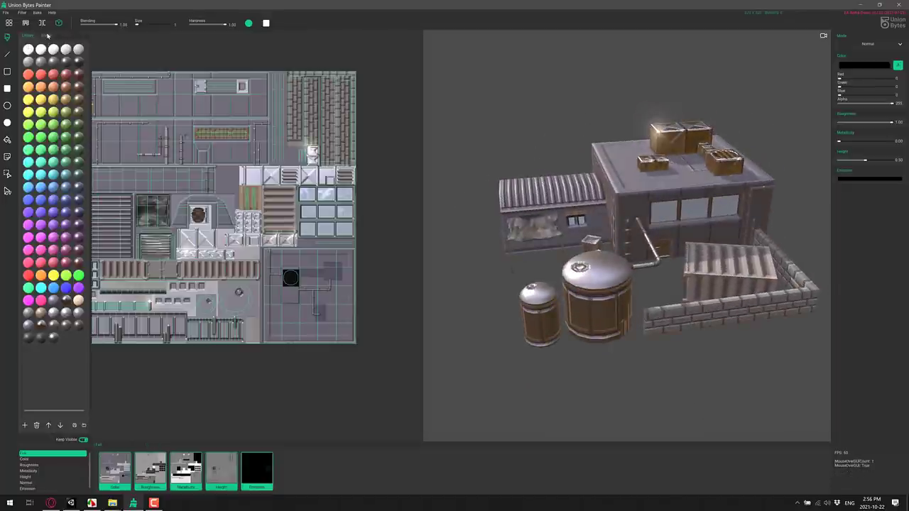
click(46, 35)
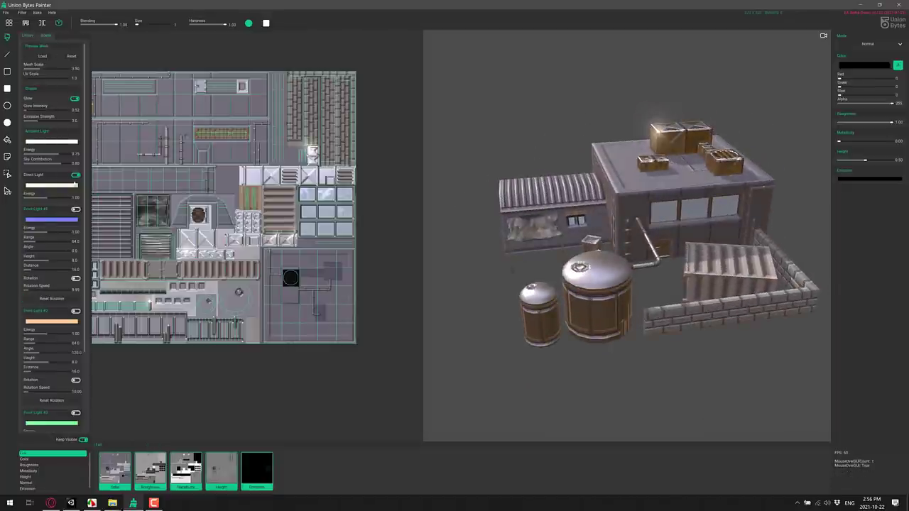
click(76, 210)
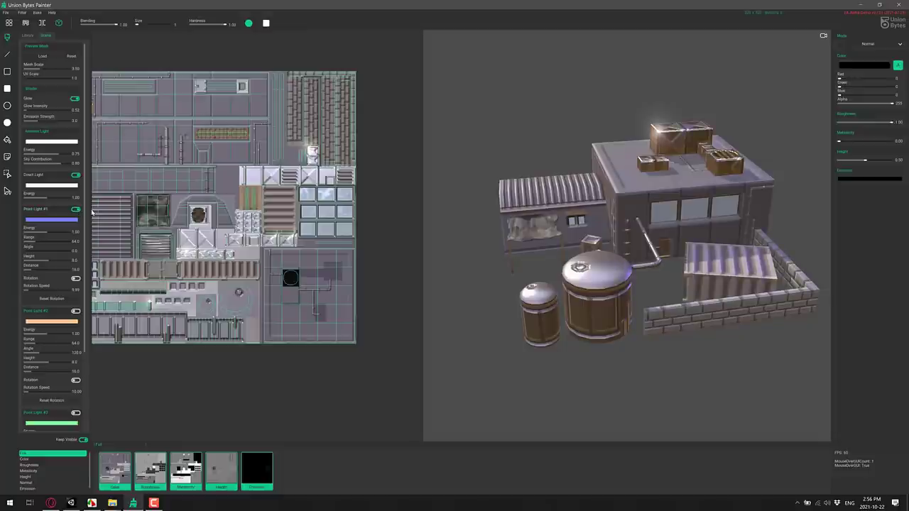
mouse_move(81, 263)
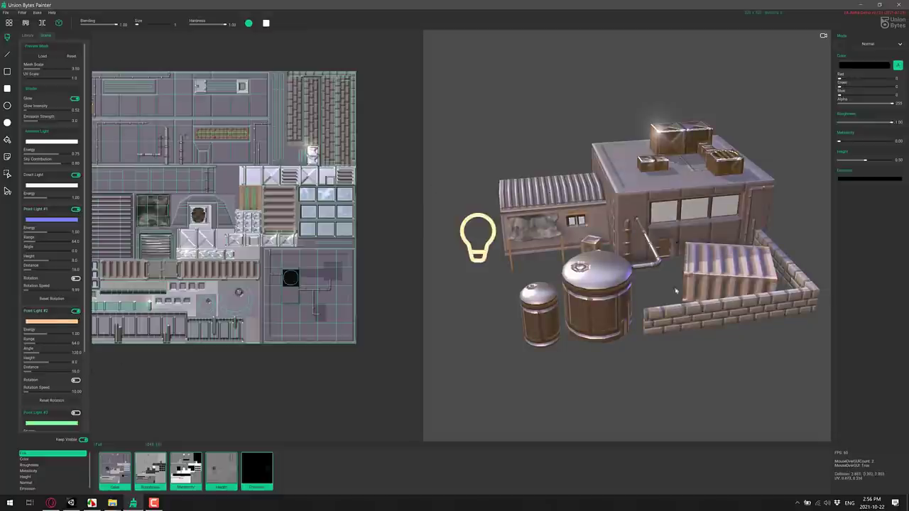
Show the normal map, then the height map, in the texture view
right_drag(624, 266, 644, 270)
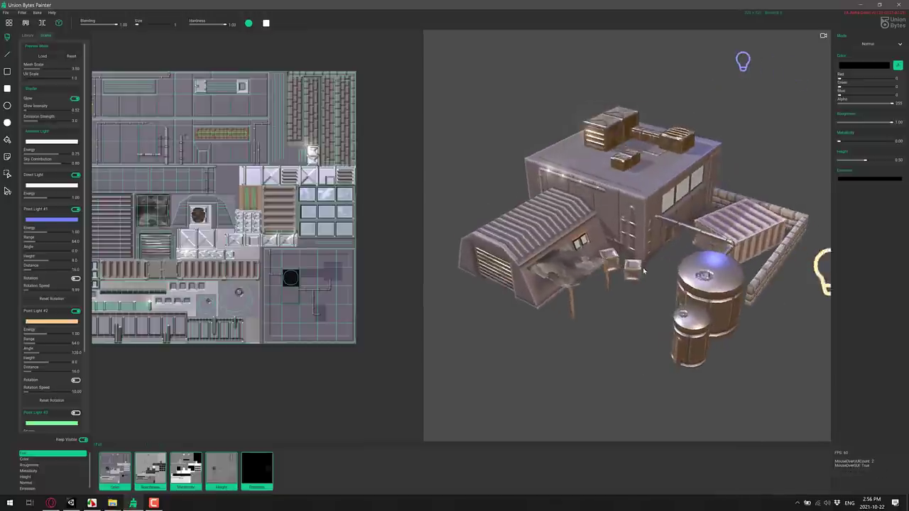
scroll(644, 270, up, 2)
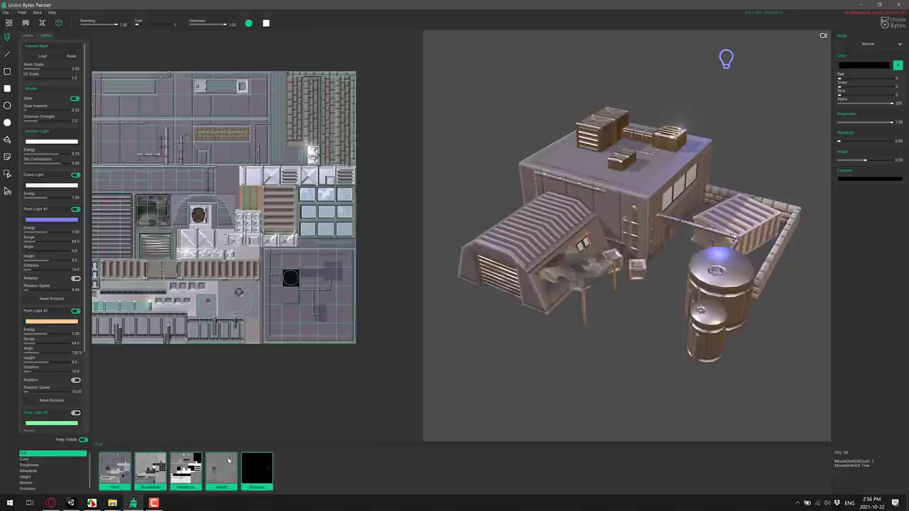
click(27, 483)
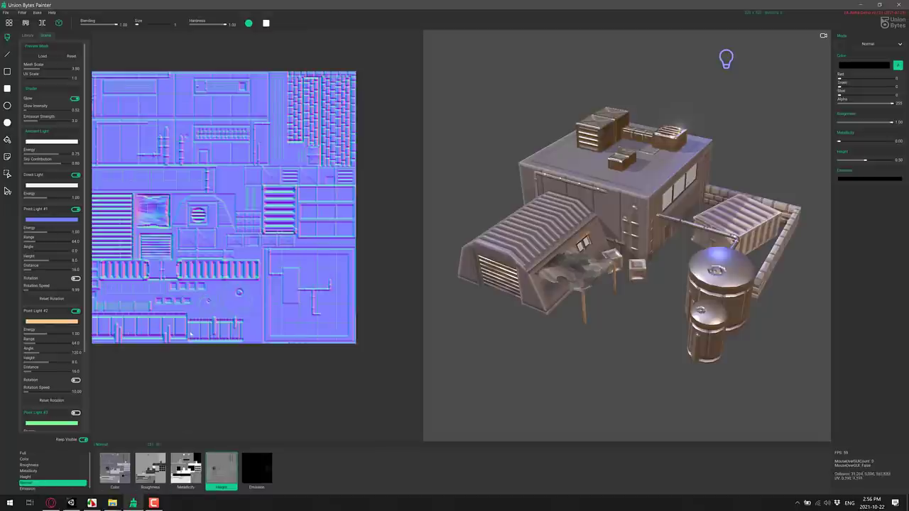
key(Up)
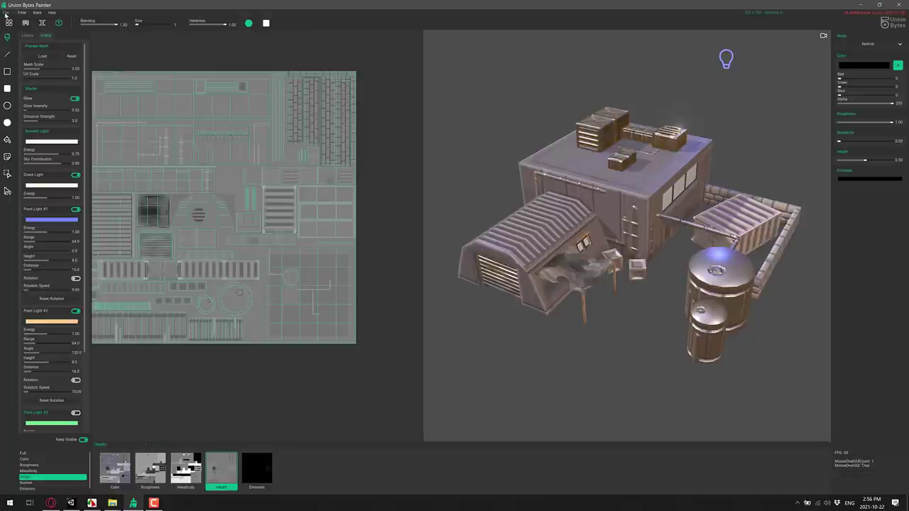
Choose Godot as the normal map mode in Project Settings, then cancel the dialog
click(6, 12)
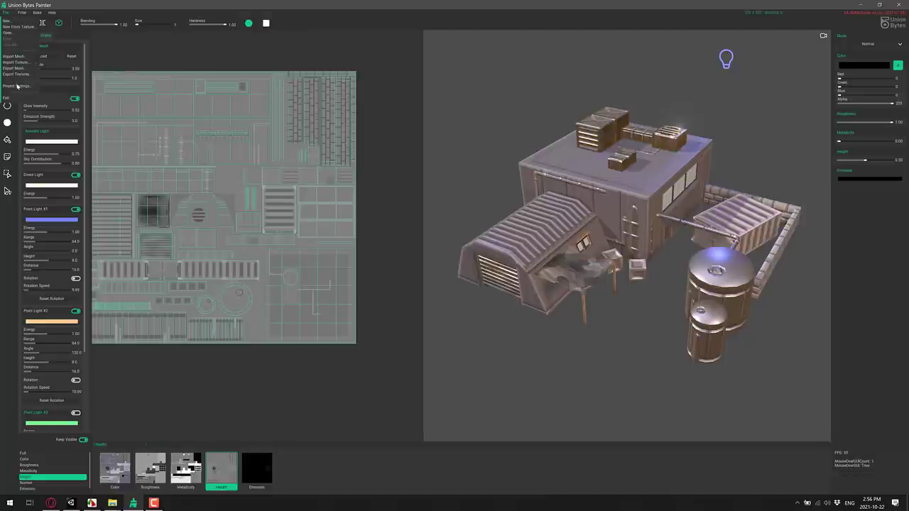
click(17, 85)
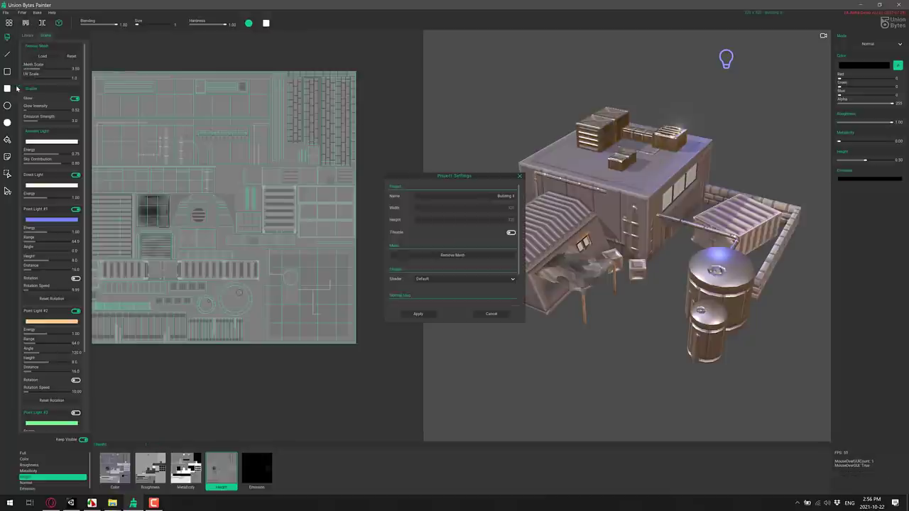
scroll(458, 280, down, 2)
click(465, 275)
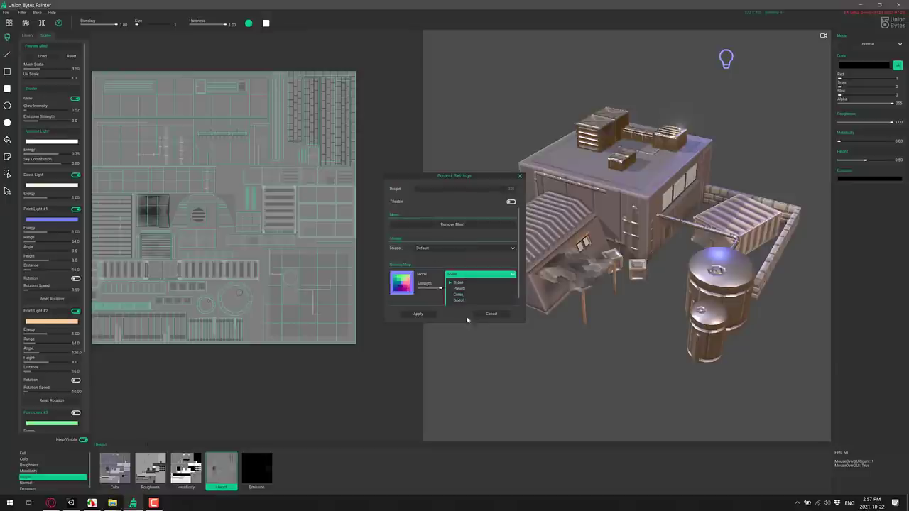
click(459, 301)
click(480, 274)
click(458, 301)
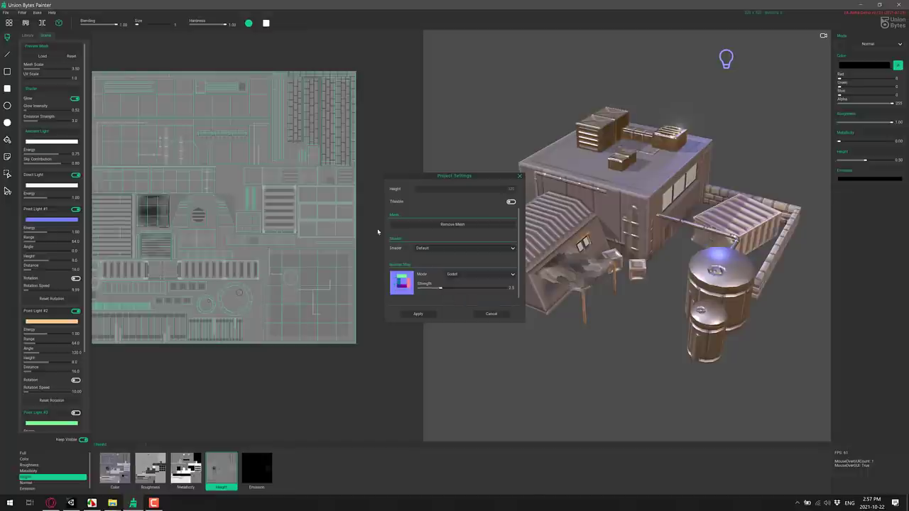
click(506, 314)
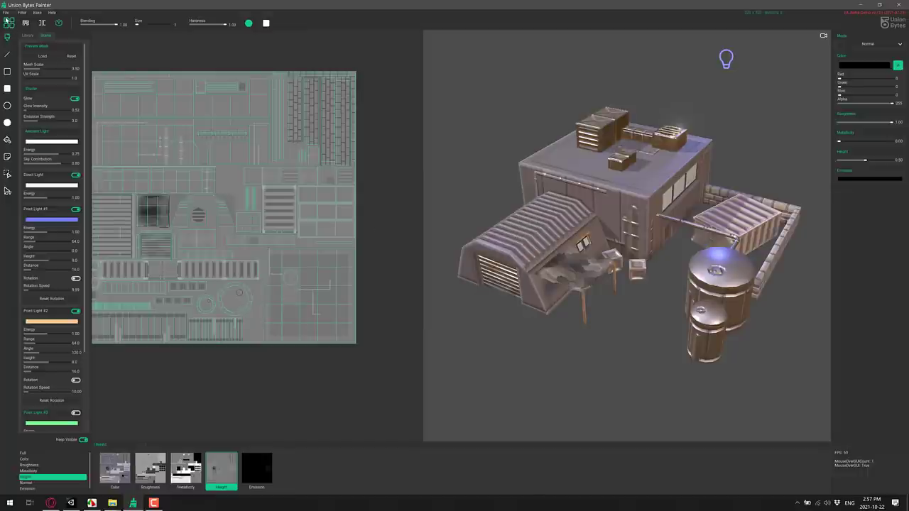
Load a new preview mesh for the building model
click(6, 13)
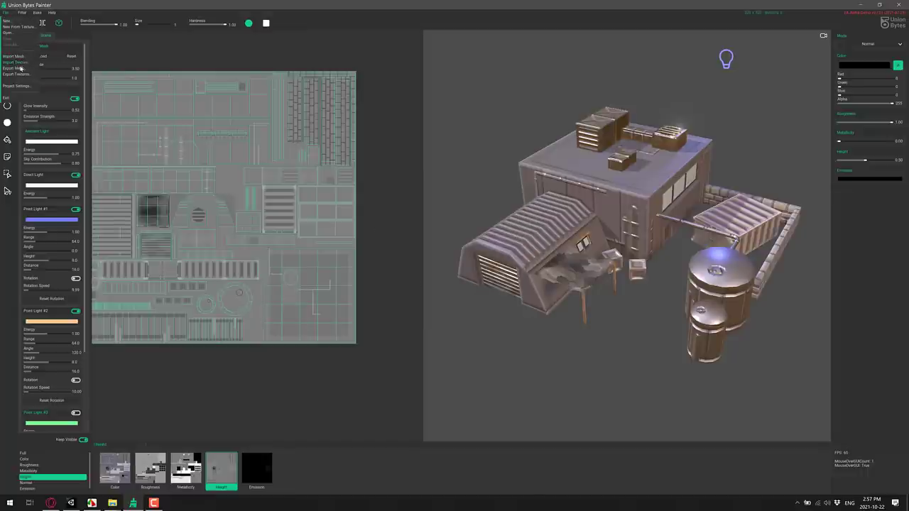
click(18, 68)
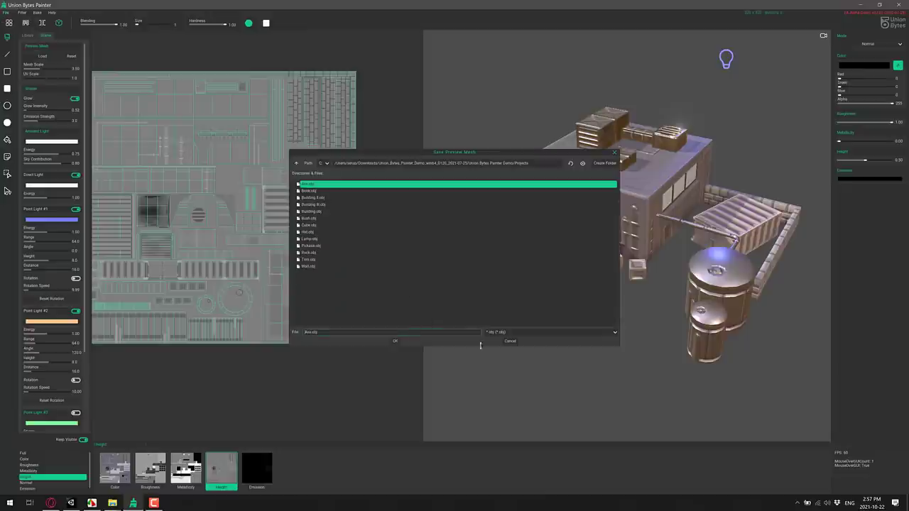
click(509, 341)
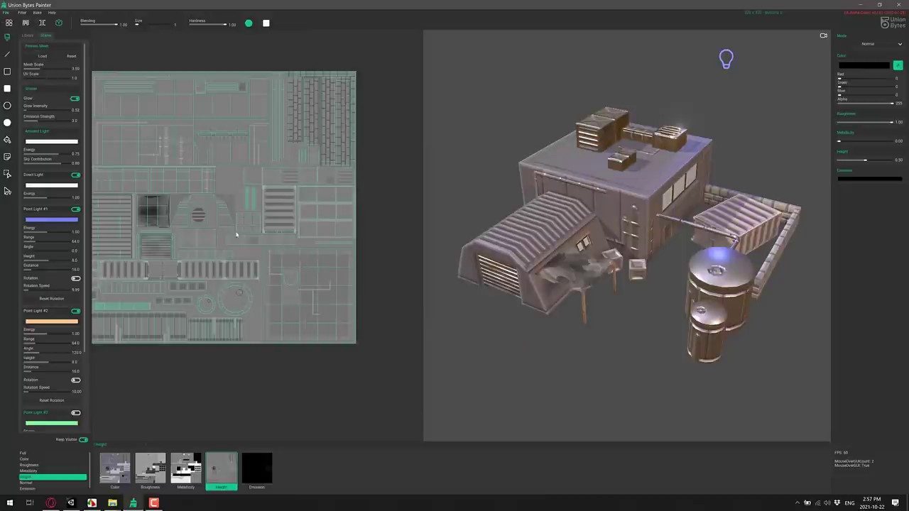
Open Export Textures and cancel without exporting
click(5, 13)
click(68, 80)
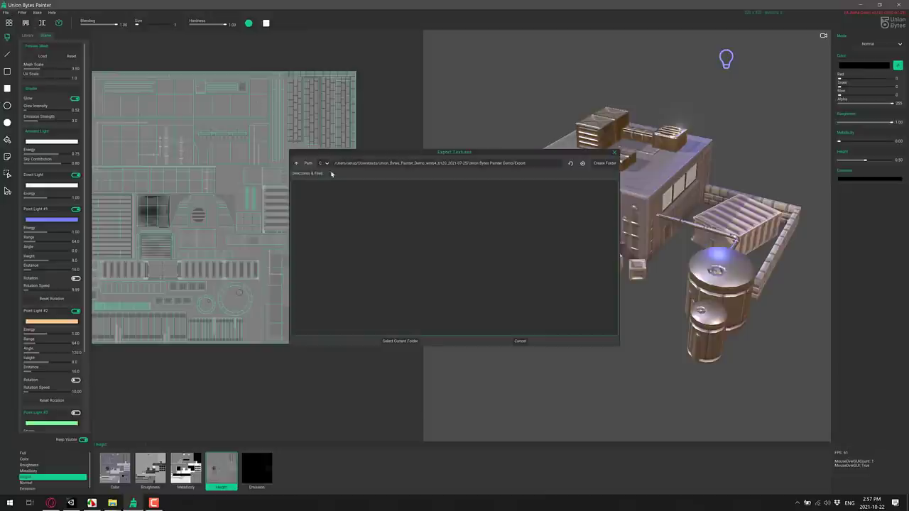
click(520, 341)
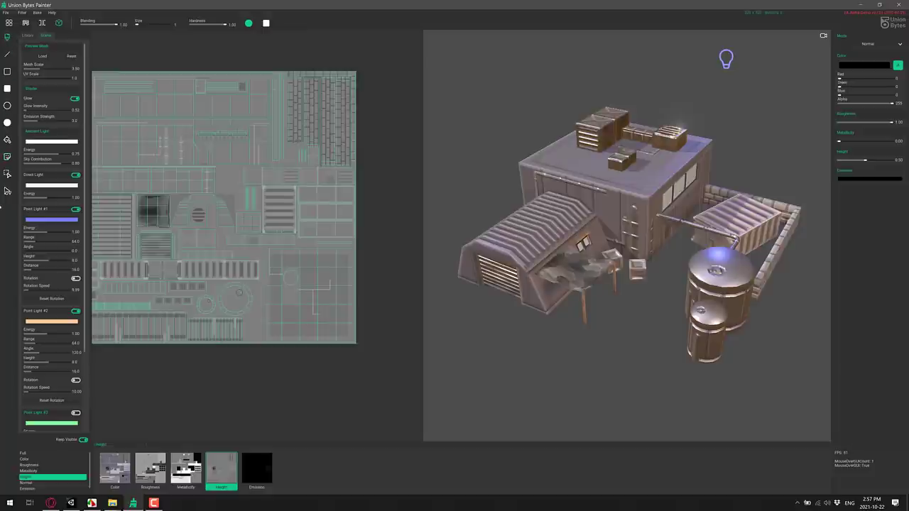
click(7, 191)
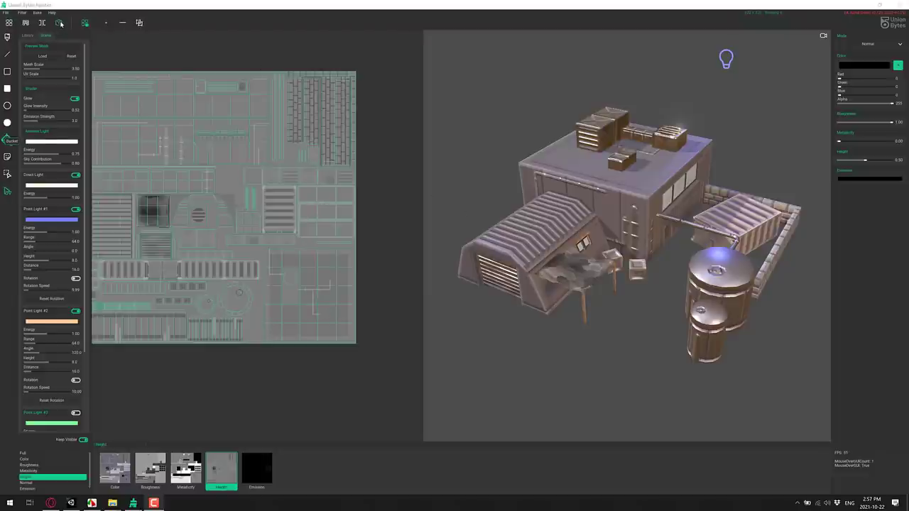
click(61, 24)
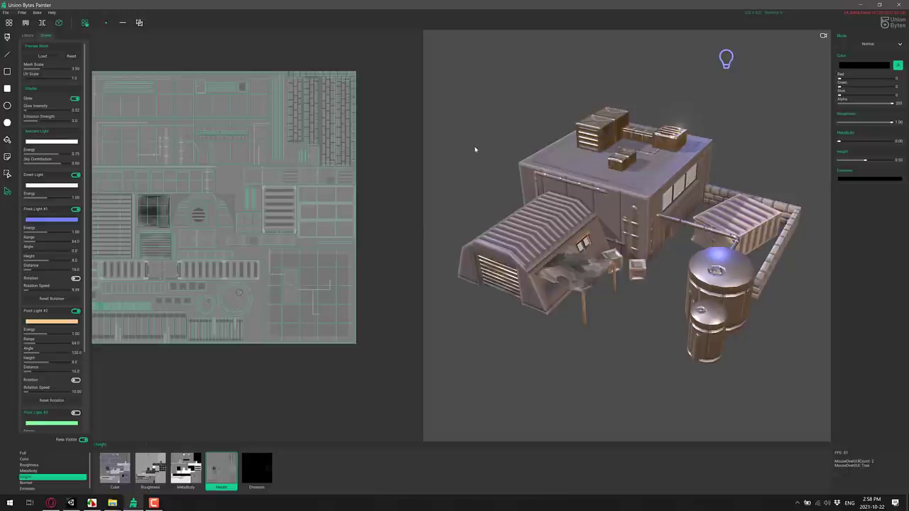
click(8, 37)
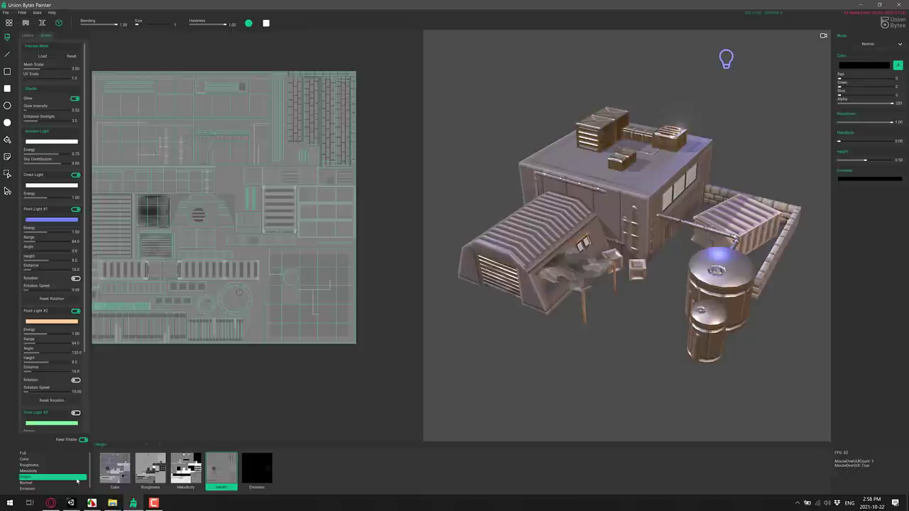
Show the Color channel and orbit the 3D view to an angled look at the roof
click(27, 460)
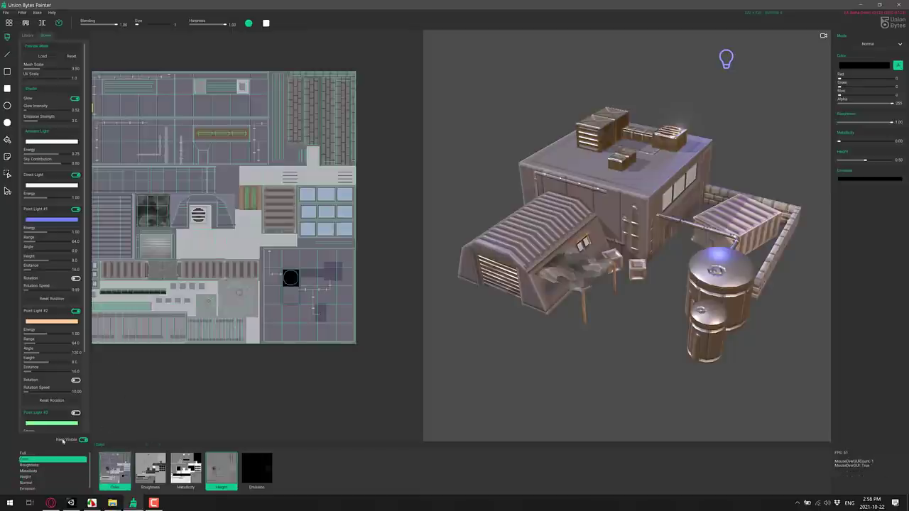
scroll(278, 270, up, 8)
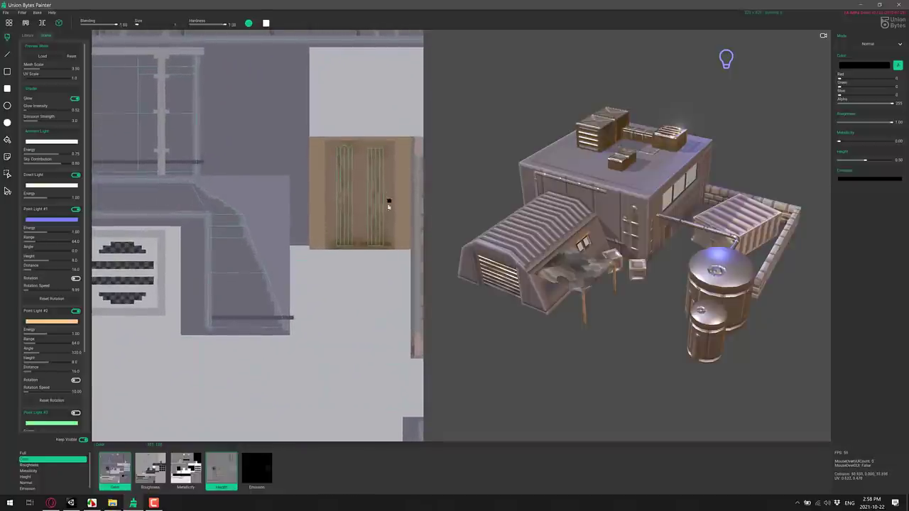
right_drag(540, 256, 661, 259)
scroll(661, 260, up, 5)
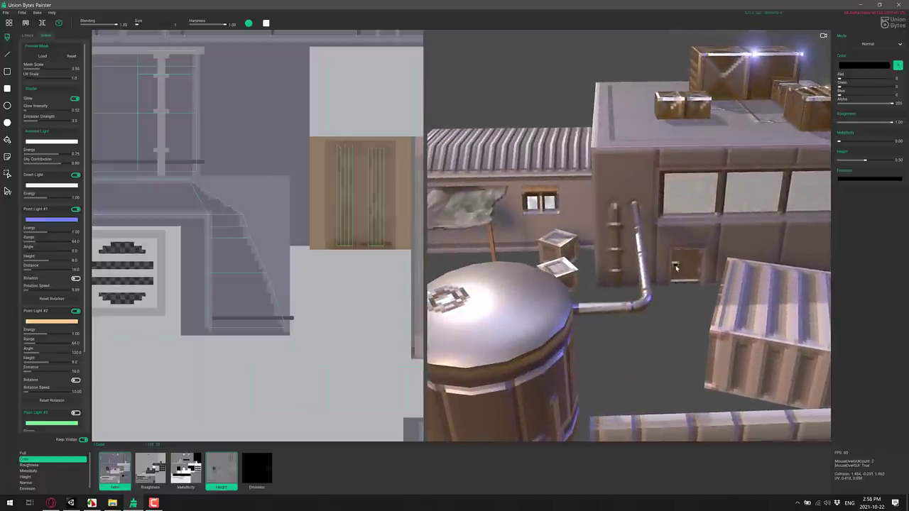
scroll(267, 241, down, 5)
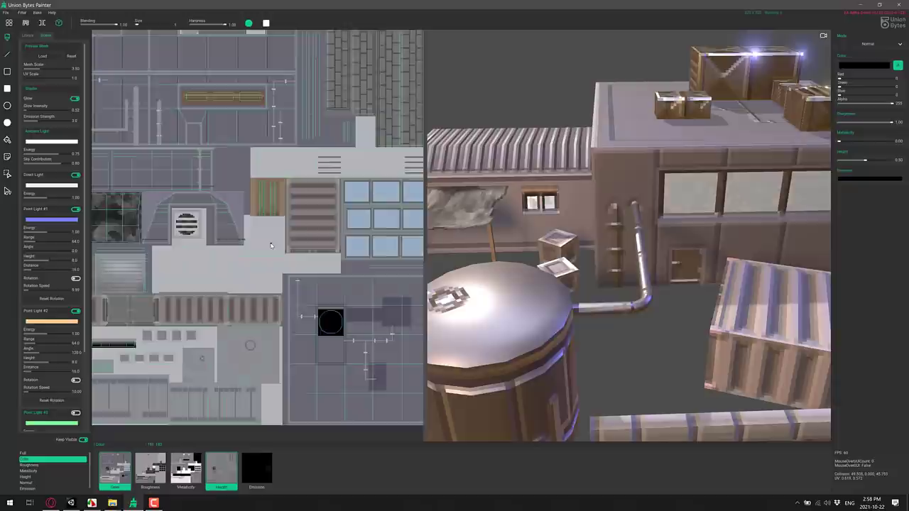
middle_drag(561, 255, 588, 321)
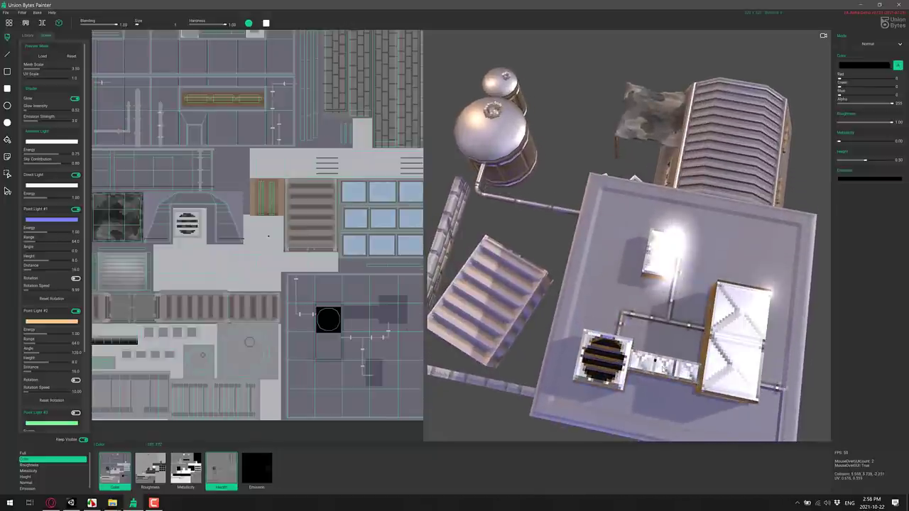
scroll(658, 403, up, 5)
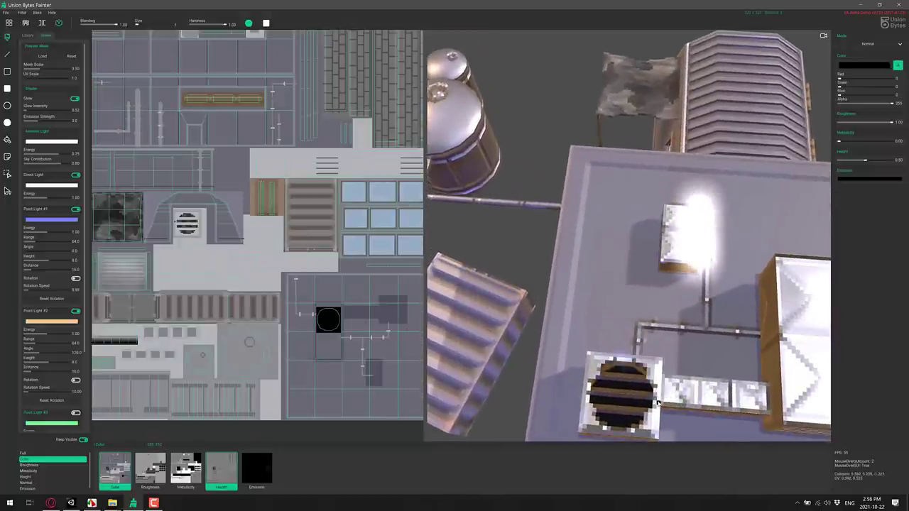
middle_drag(658, 403, 667, 384)
mouse_move(697, 332)
middle_down()
mouse_move(675, 331)
mouse_move(689, 334)
middle_up()
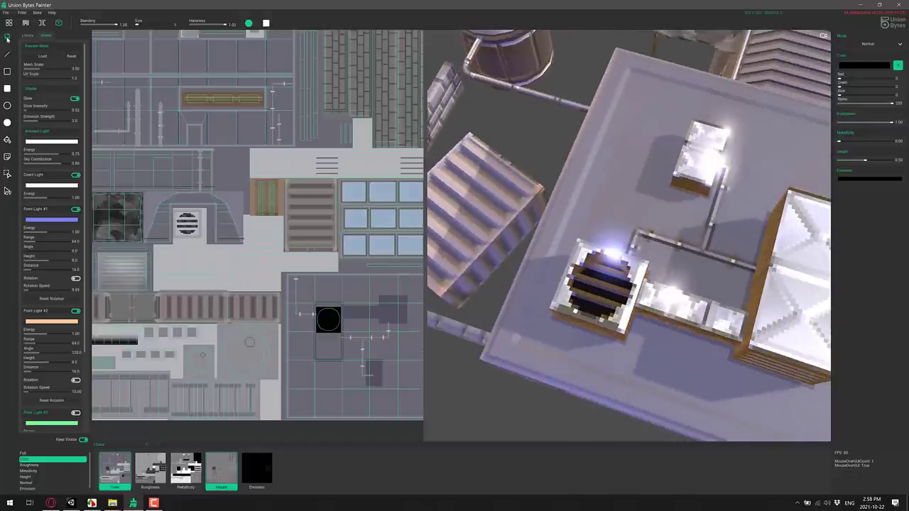
Pick the green library material and paint the vent's middle stripe in both views
click(29, 37)
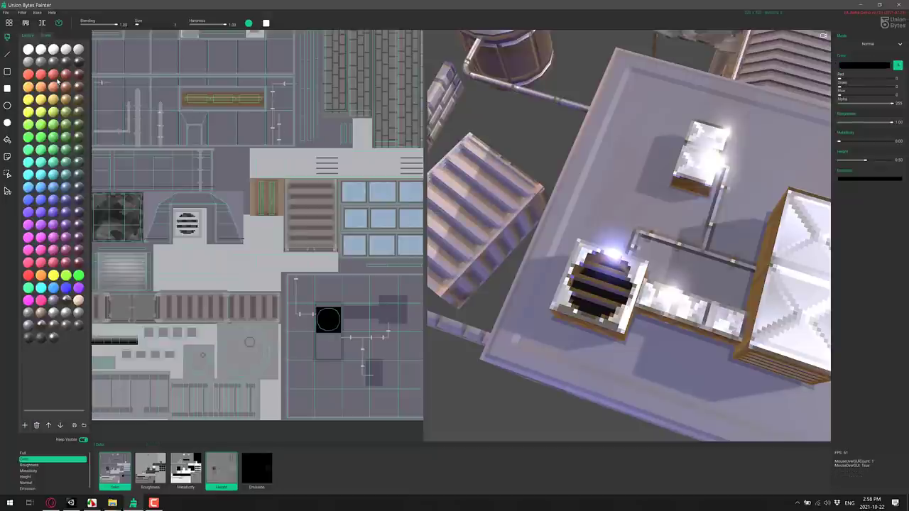
click(53, 139)
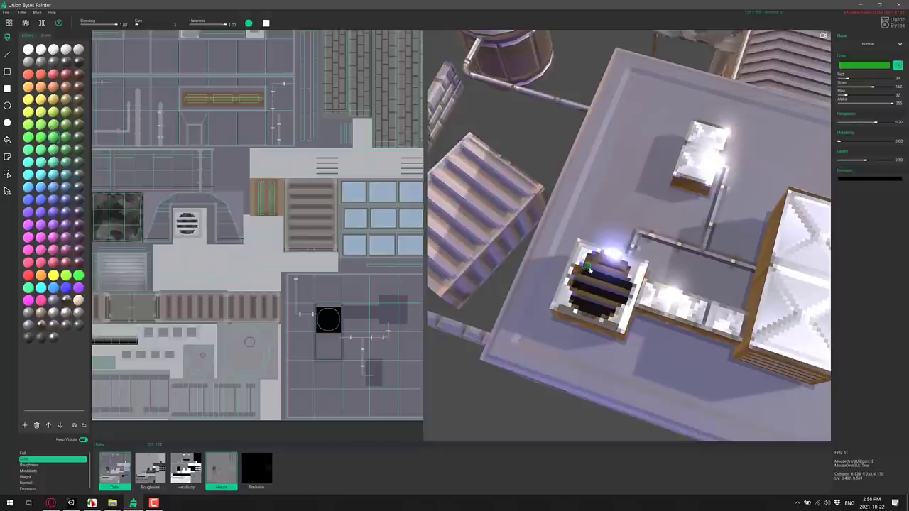
mouse_move(589, 268)
mouse_down()
mouse_move(626, 275)
mouse_move(589, 266)
mouse_move(609, 269)
mouse_up()
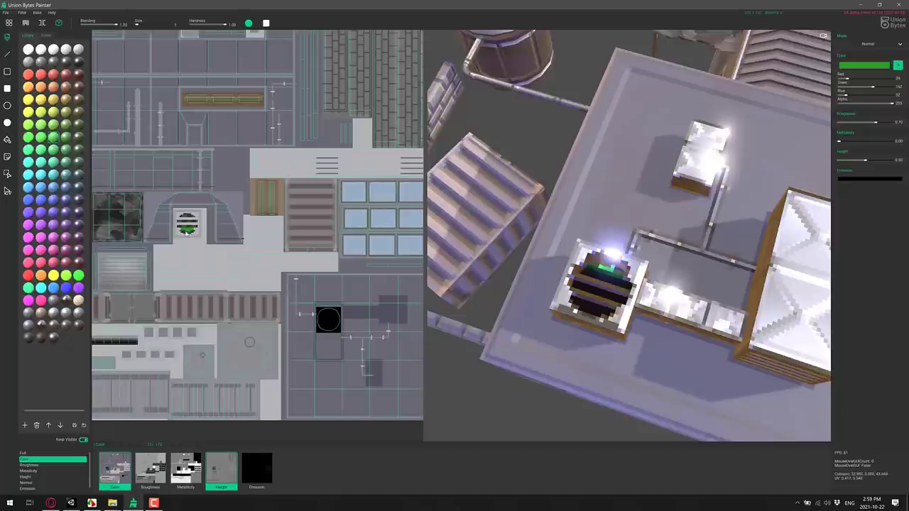
scroll(187, 231, up, 5)
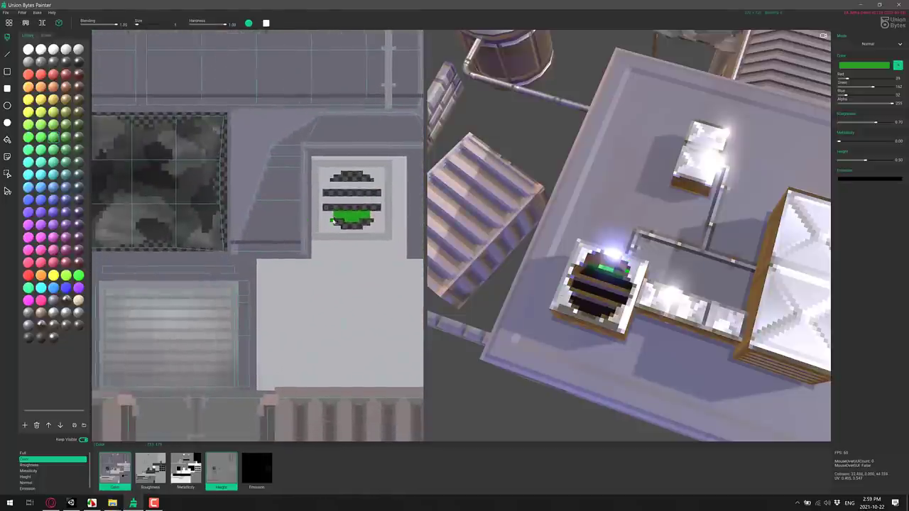
mouse_move(325, 199)
mouse_down()
mouse_move(382, 202)
mouse_move(327, 204)
mouse_move(363, 203)
mouse_up()
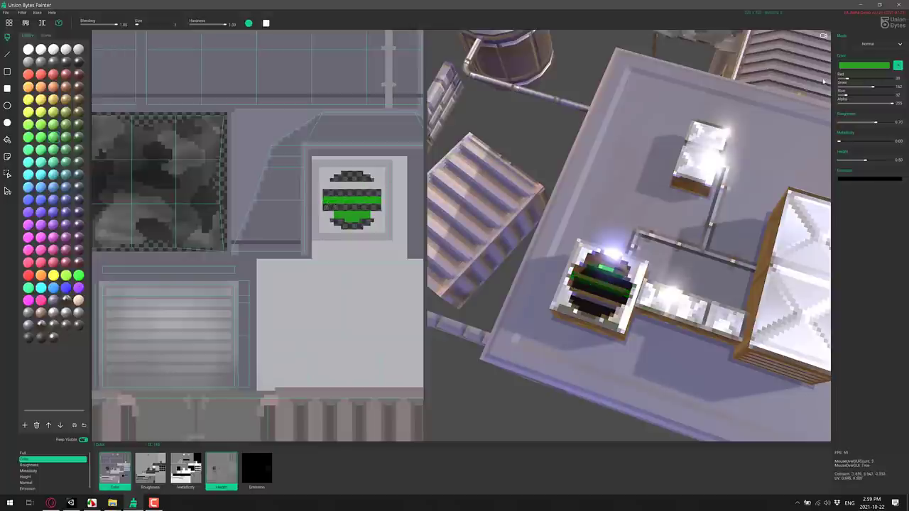
Set paint metallicity to about 0.97 and height to 0.98, enabling all paint channels
click(881, 45)
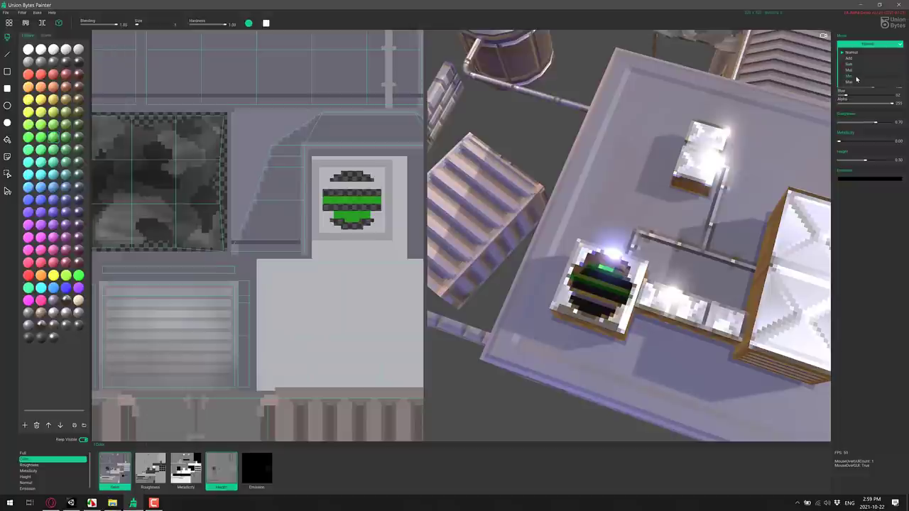
click(871, 270)
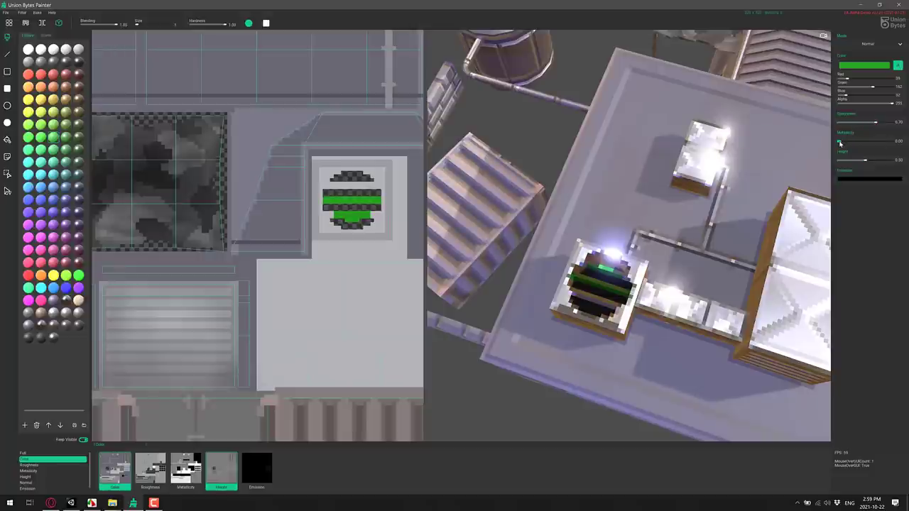
drag(842, 141, 890, 161)
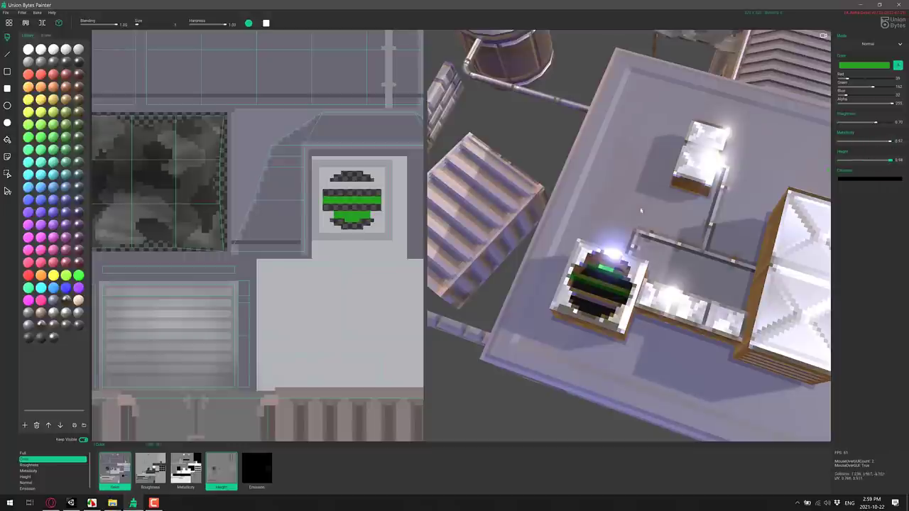
click(151, 469)
click(185, 469)
click(254, 471)
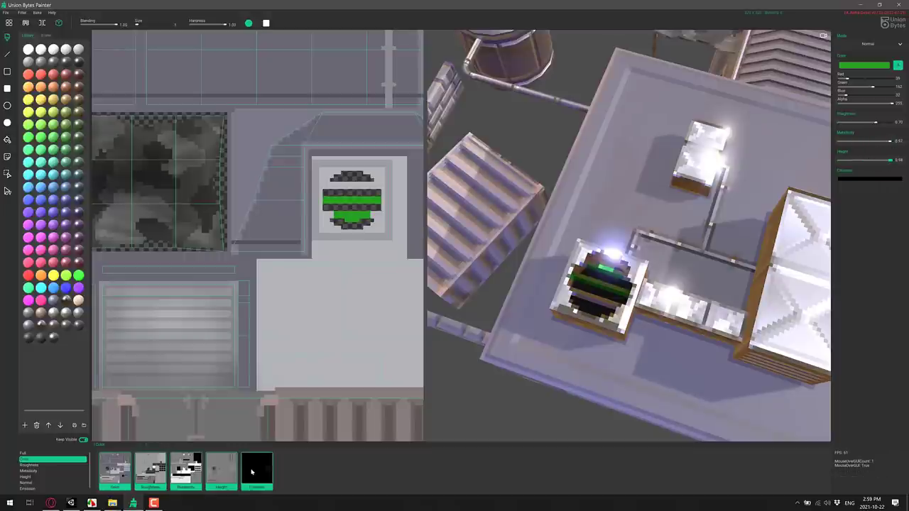
Paint a green stripe across the badge's top and show the metallic map
click(324, 184)
drag(324, 185, 379, 187)
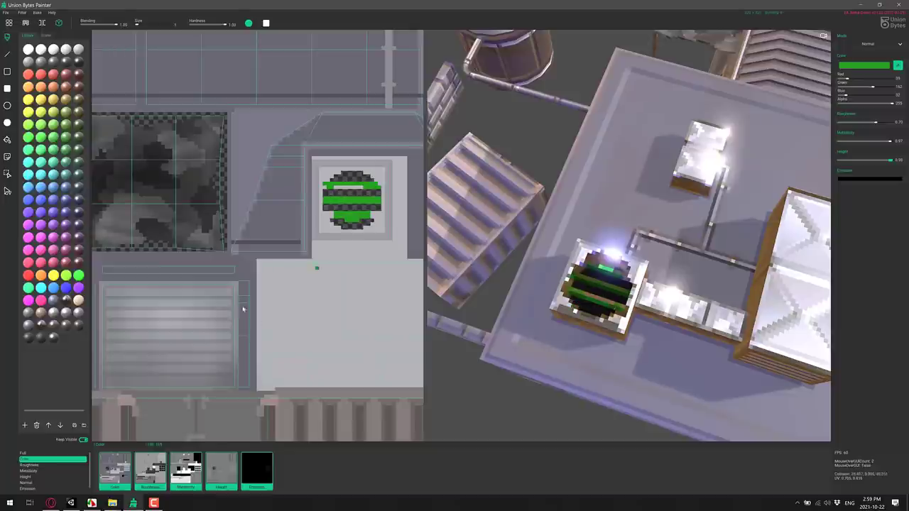
click(38, 472)
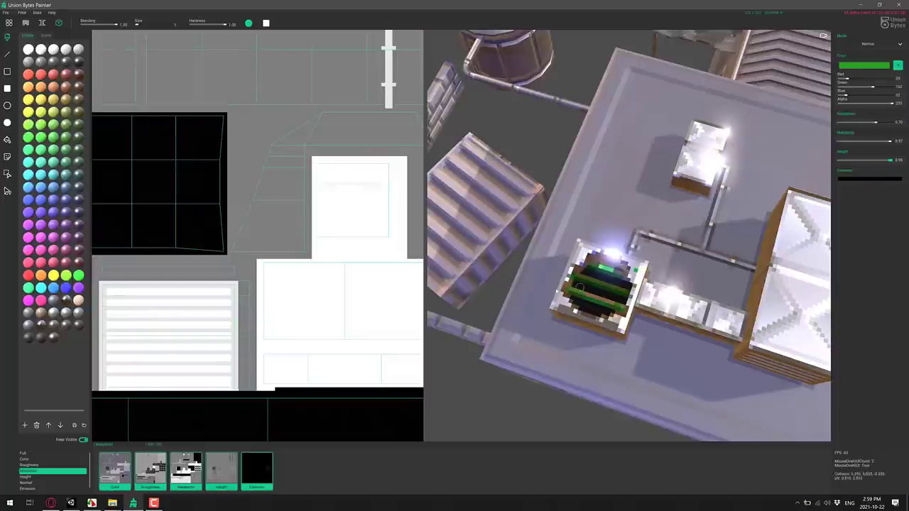
Set the emission colour to yellow and make the small box on the building glow
right_drag(534, 278, 615, 235)
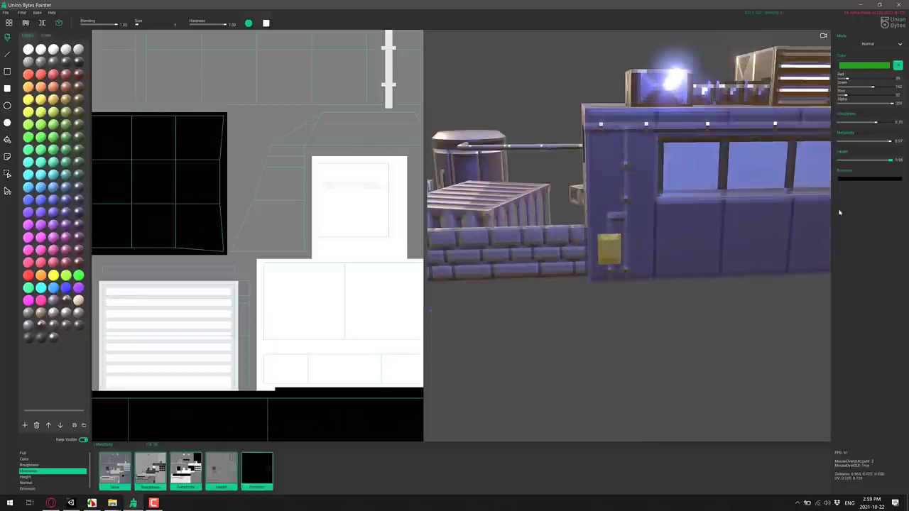
click(870, 178)
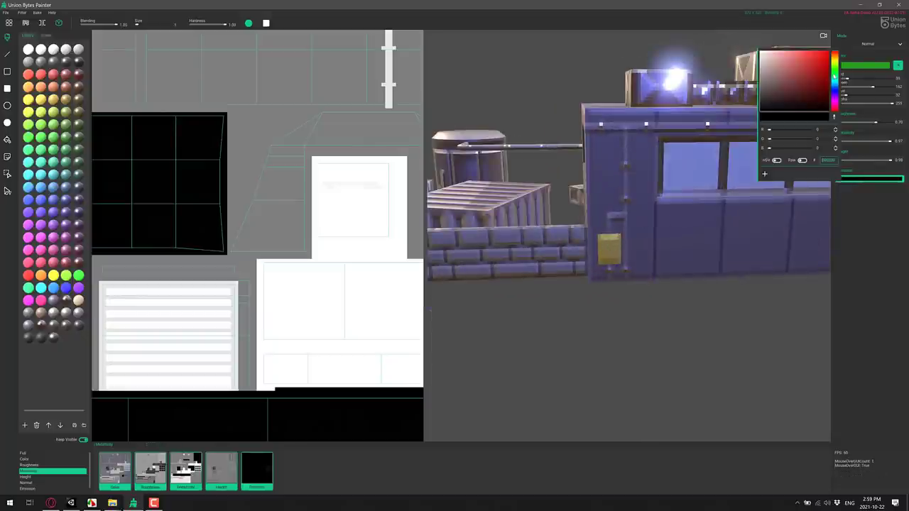
drag(836, 63, 802, 51)
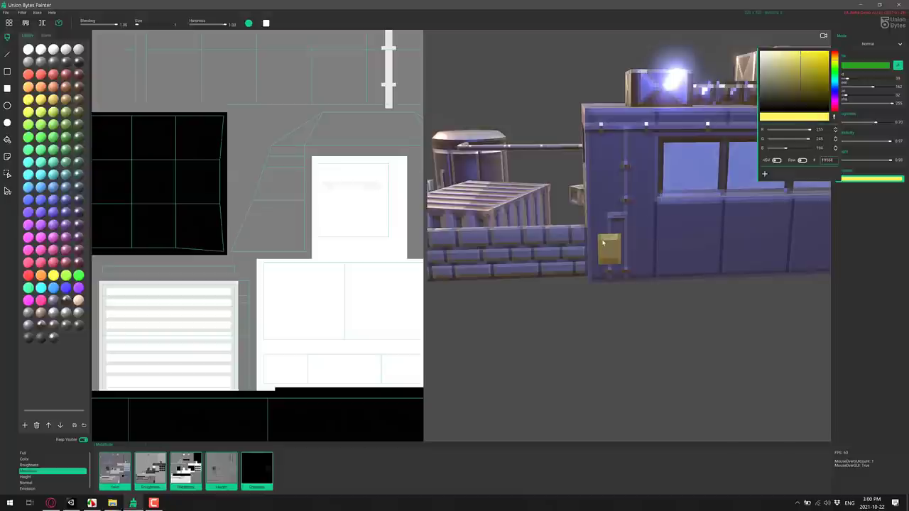
click(27, 490)
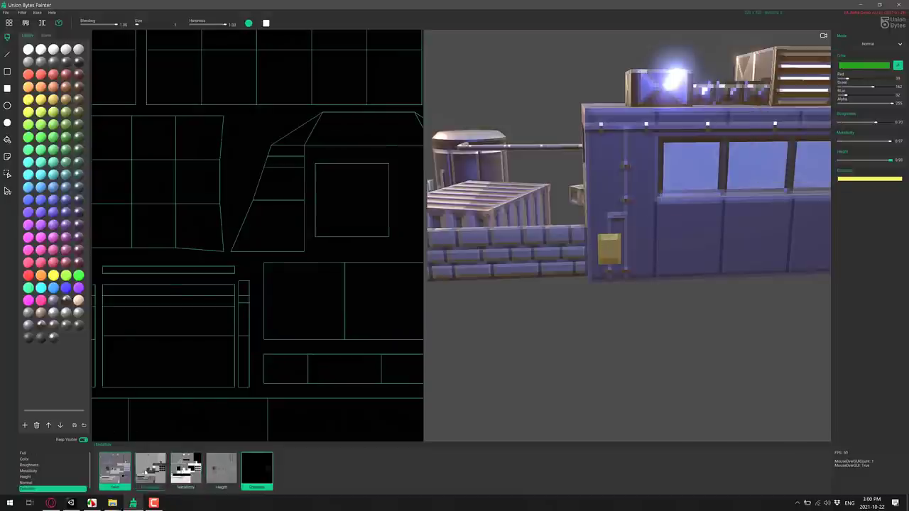
mouse_move(596, 277)
mouse_down()
mouse_move(603, 242)
mouse_move(616, 252)
mouse_up()
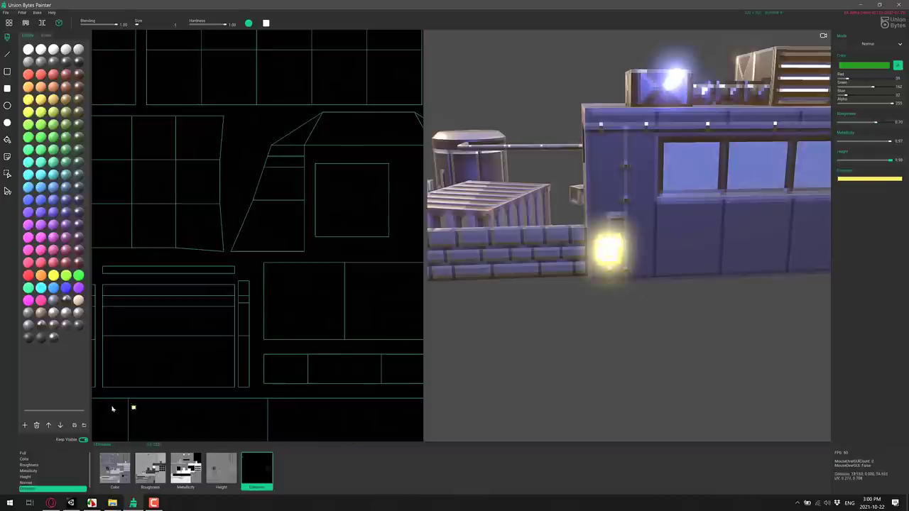
Re-enable Height, Metallicity, Roughness and Color painting and view the Full combined texture
click(221, 469)
click(185, 469)
click(150, 469)
click(114, 469)
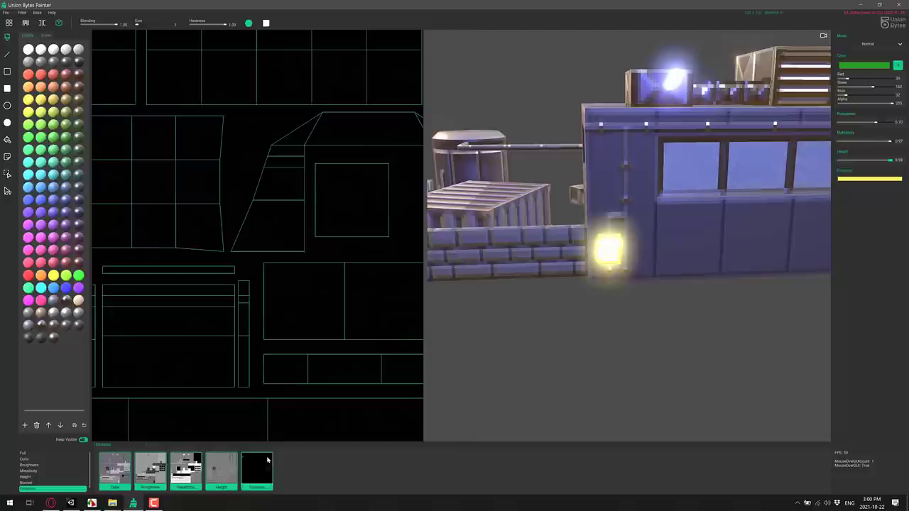
click(25, 455)
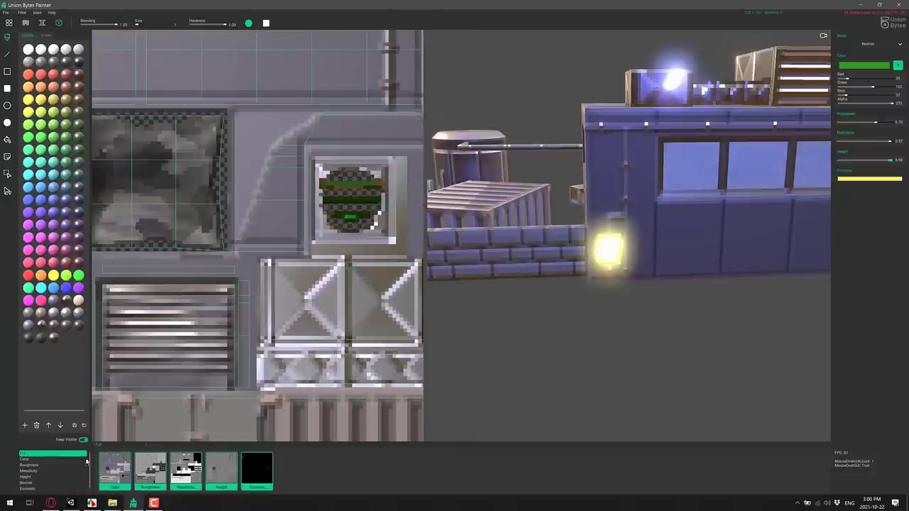
scroll(231, 306, down, 3)
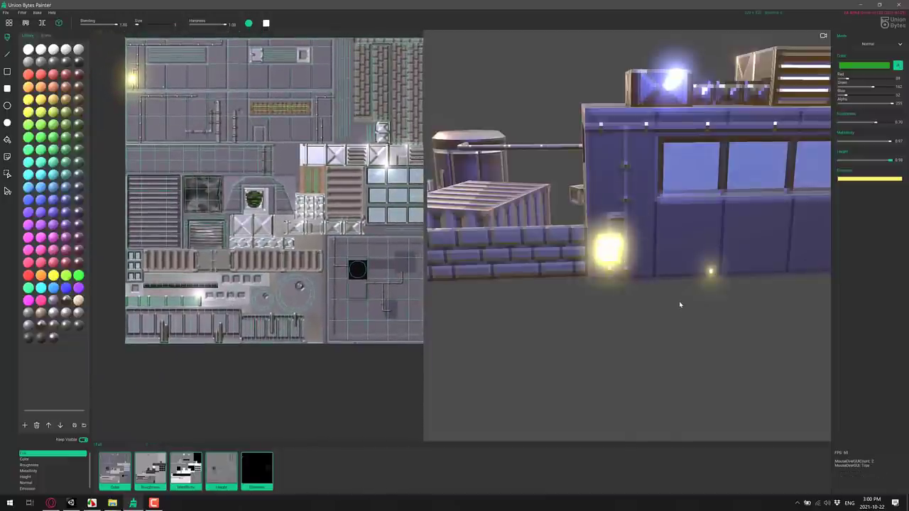
Paint glowing emission along the top edge, a lower-wall outline and two window panes
click(9, 55)
drag(613, 129, 740, 134)
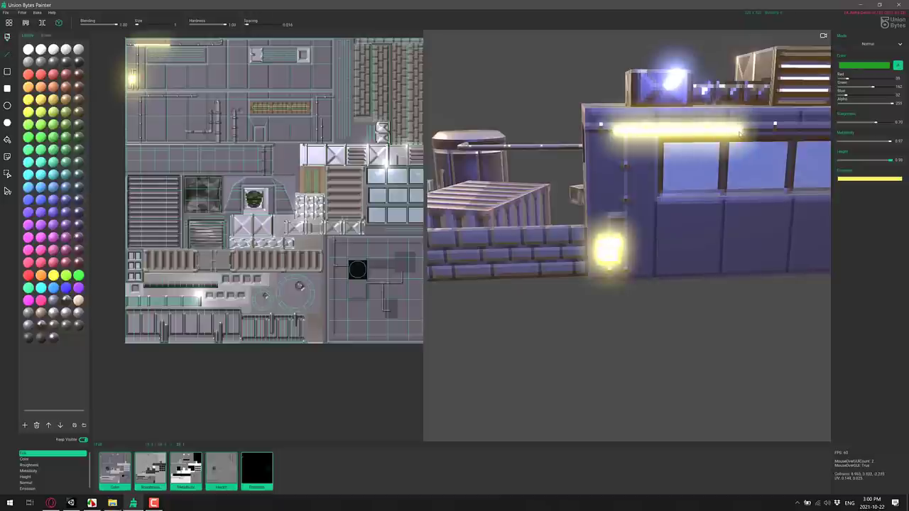
click(7, 71)
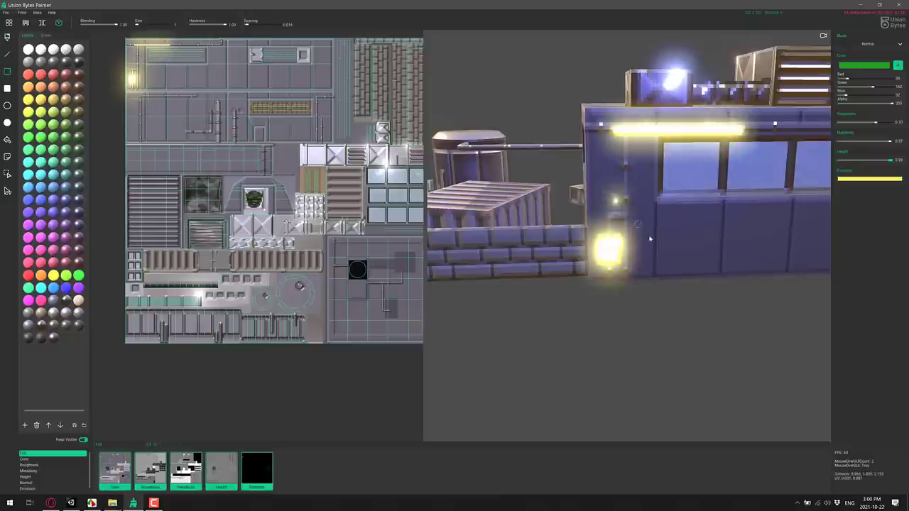
drag(678, 207, 812, 256)
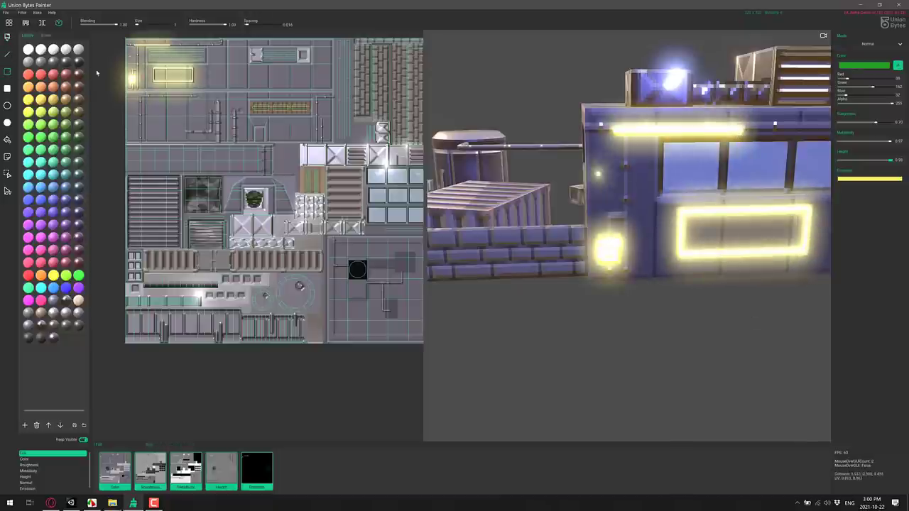
click(7, 88)
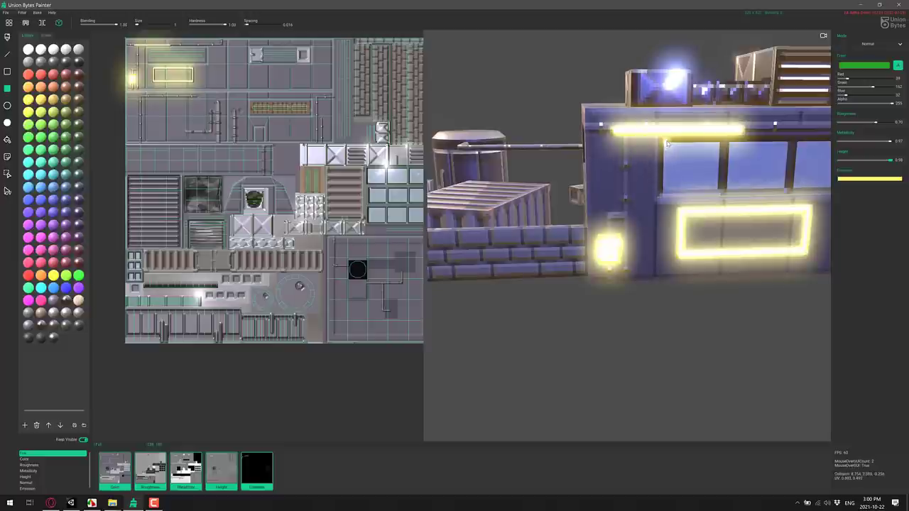
drag(666, 145, 715, 157)
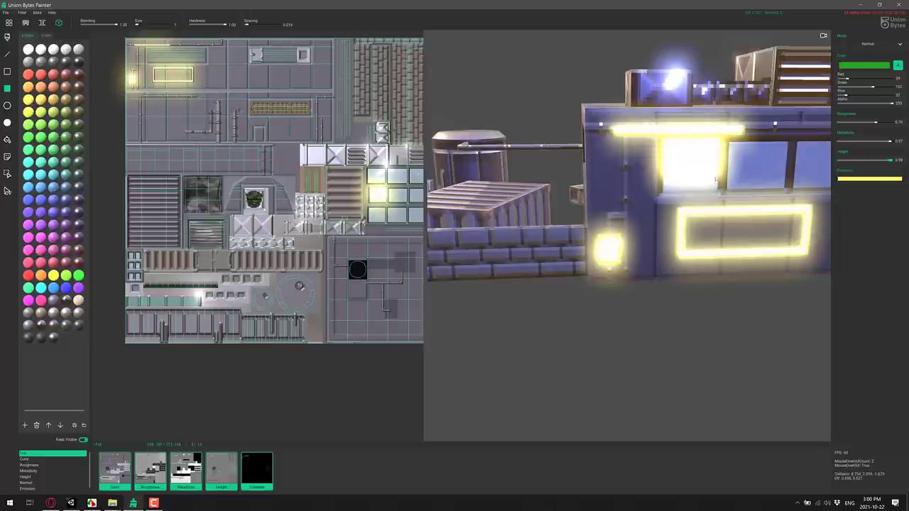
click(716, 180)
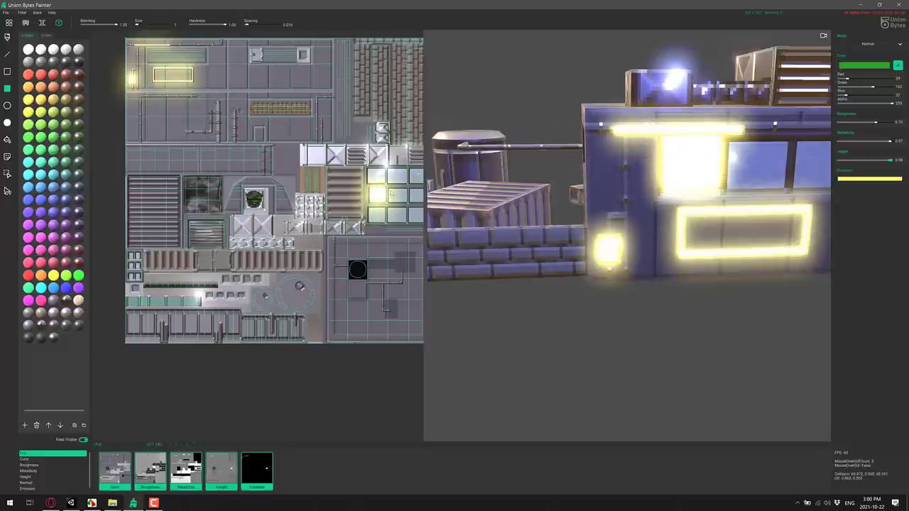
drag(390, 194, 409, 202)
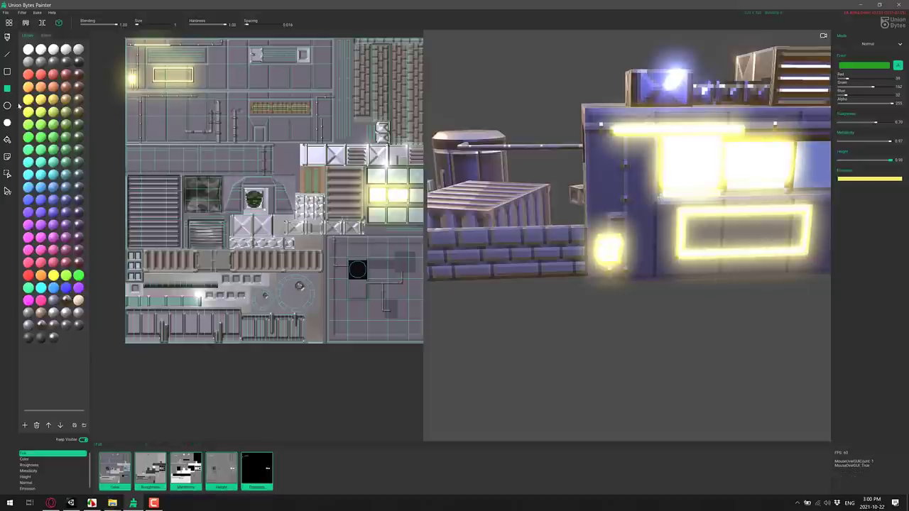
Flood-fill the lower panel with glowing emission, undoing the extra fill on another panel
click(7, 122)
click(7, 139)
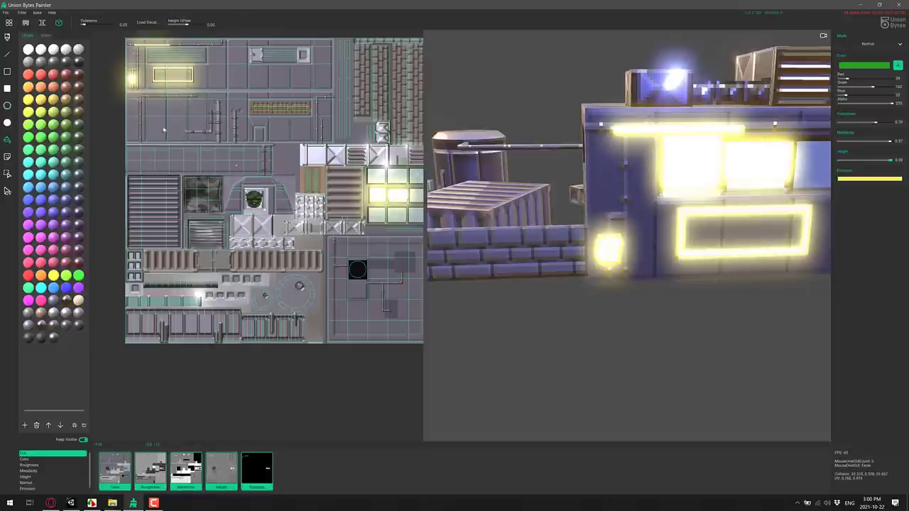
click(703, 229)
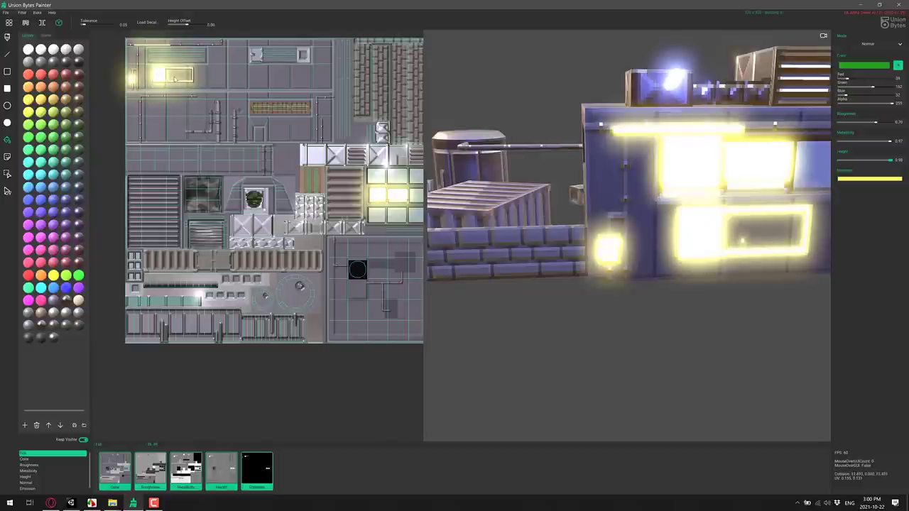
click(178, 79)
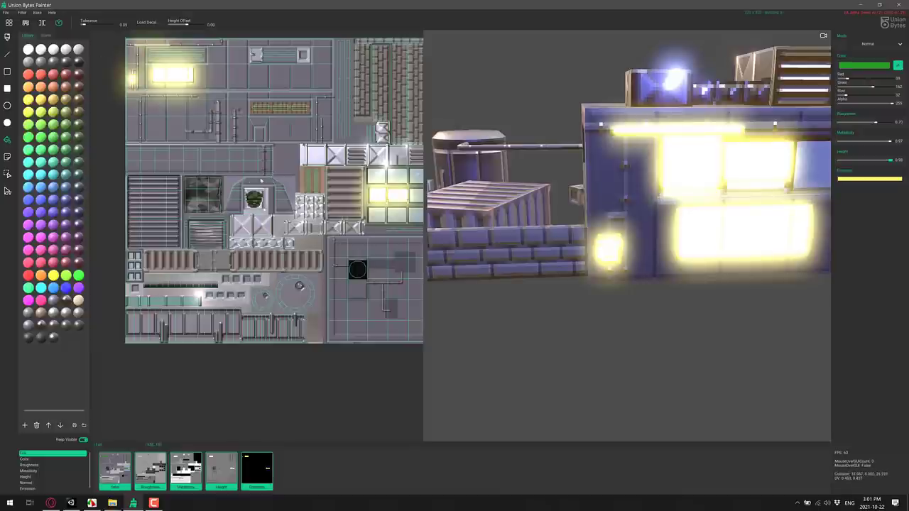
click(219, 168)
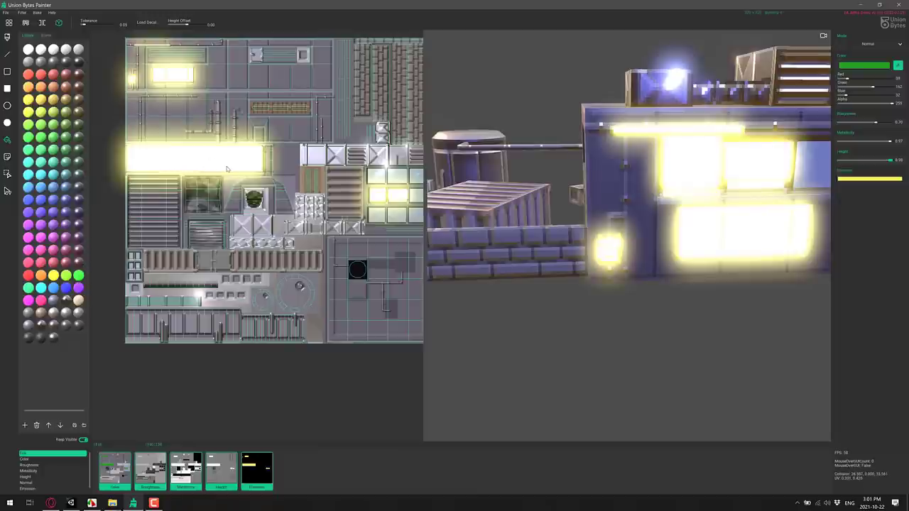
key(ctrl+z)
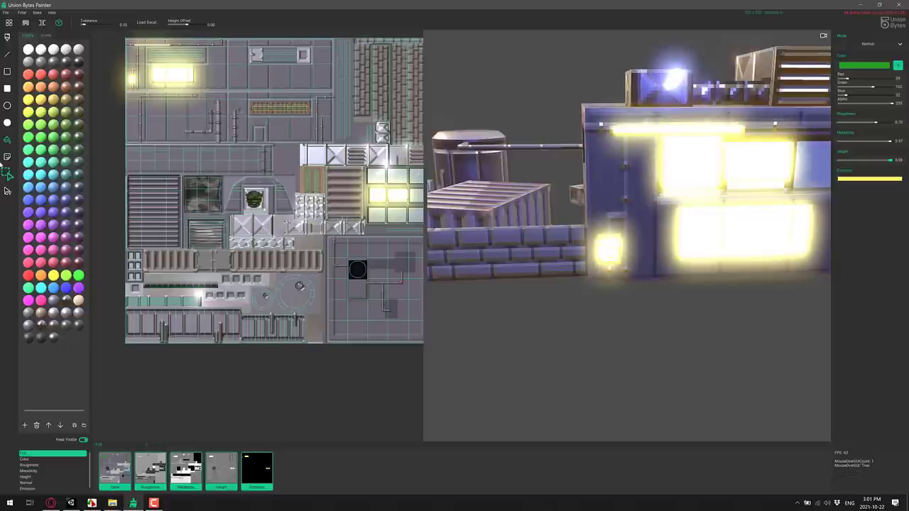
Mask the vent panel and apply a Noise filter with Position 0.19 and Seed 698
click(9, 191)
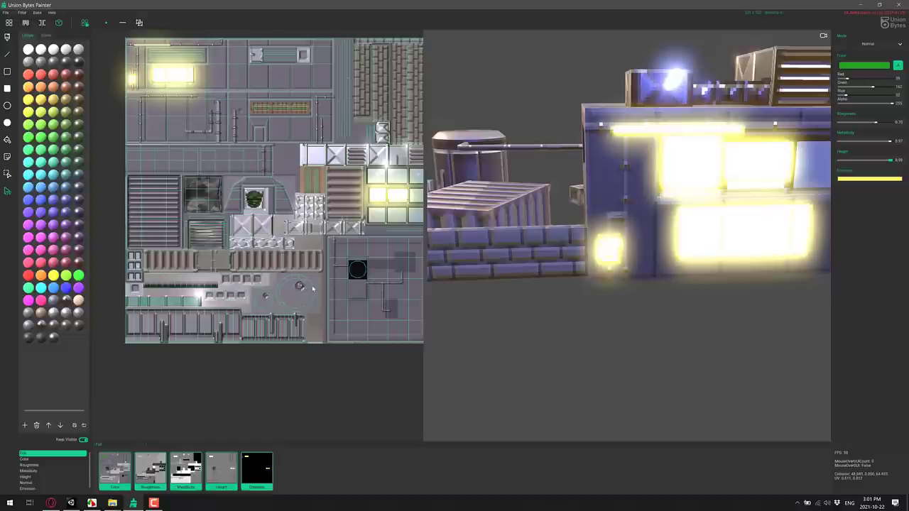
click(7, 174)
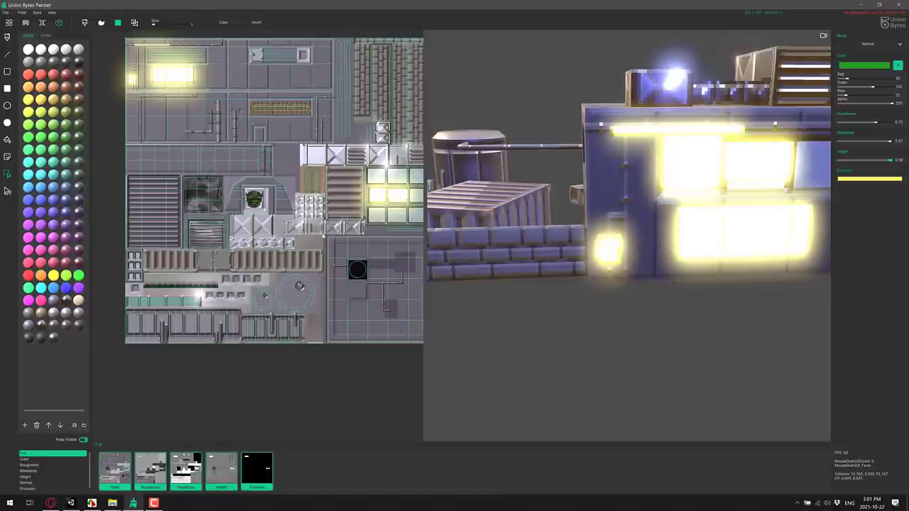
drag(326, 167, 365, 221)
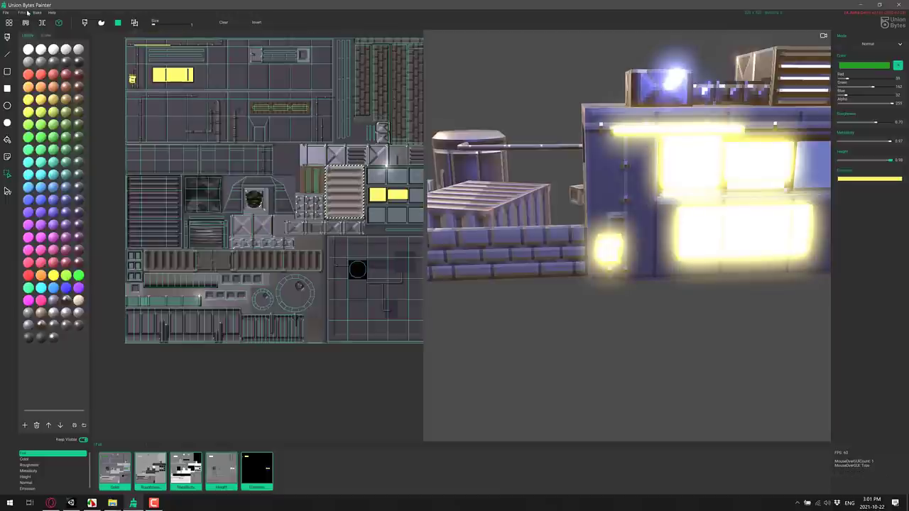
click(22, 12)
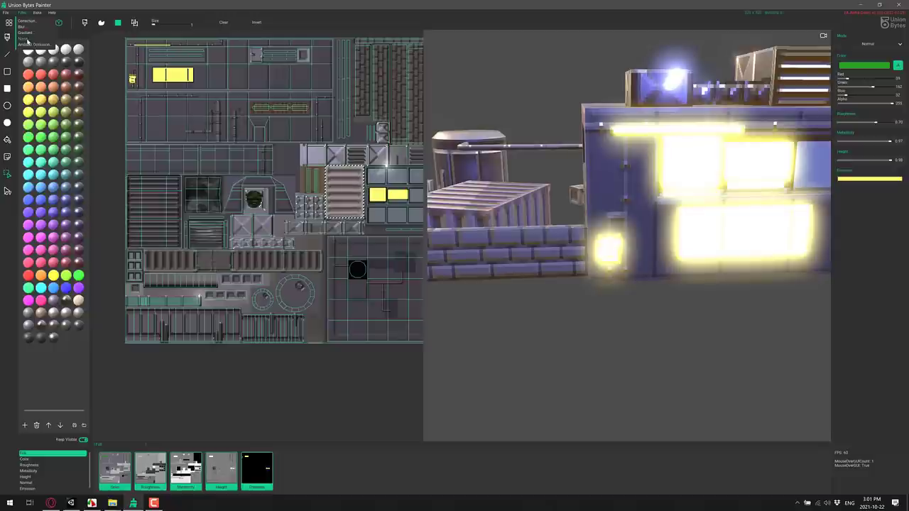
click(27, 39)
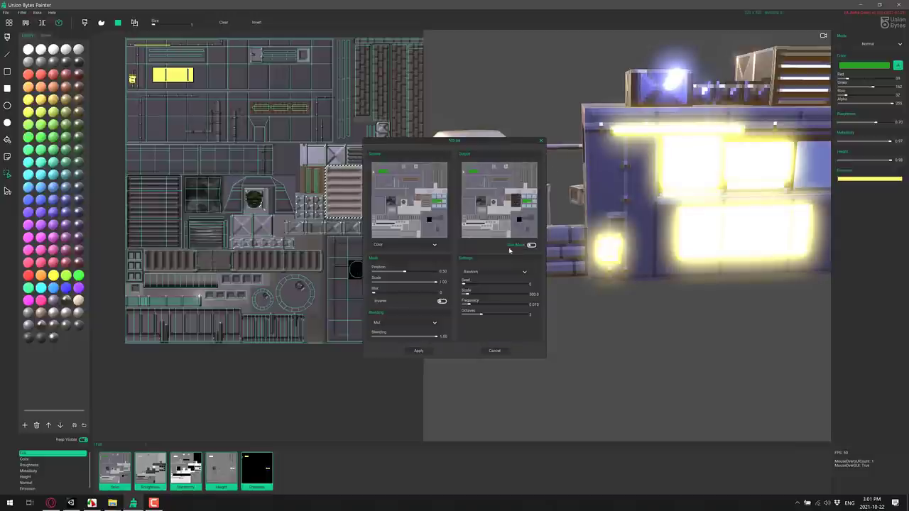
mouse_move(509, 227)
drag(397, 275, 422, 293)
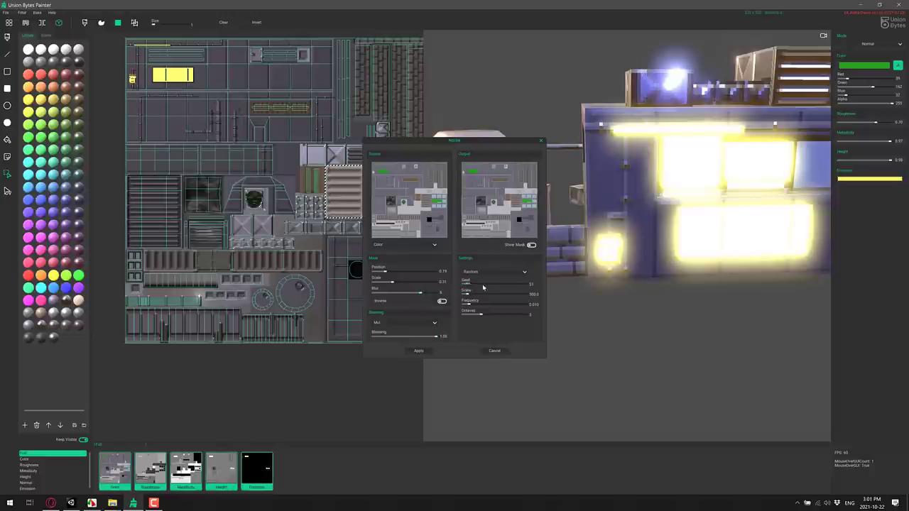
drag(483, 284, 507, 284)
click(423, 351)
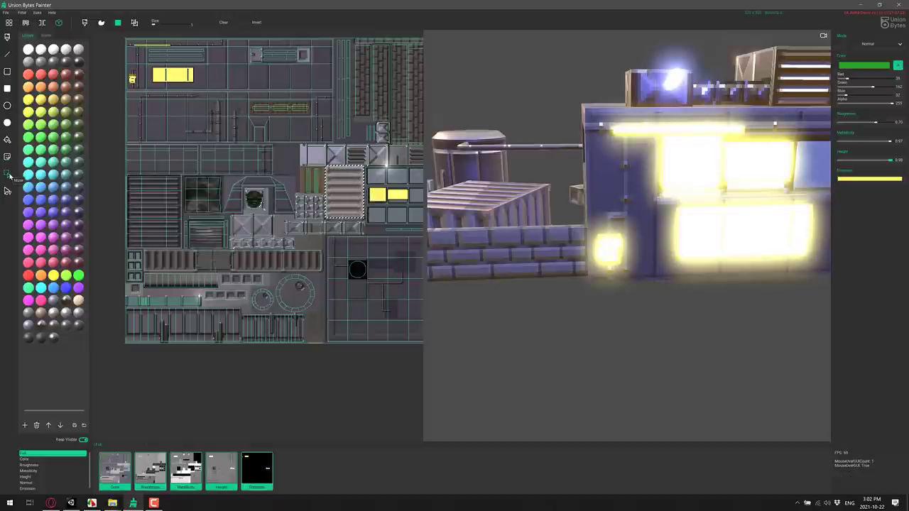
Mark out a rectangular selection around the central armored panel and view the filter list
click(22, 12)
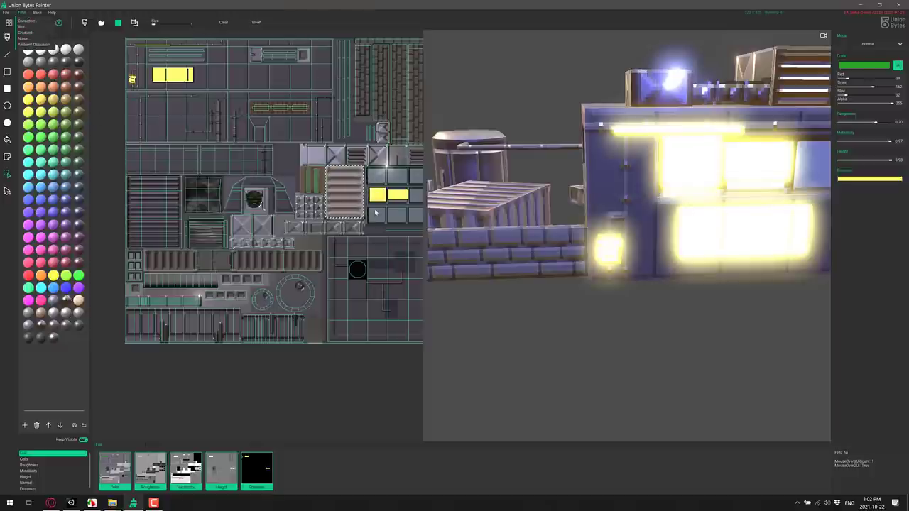
click(326, 204)
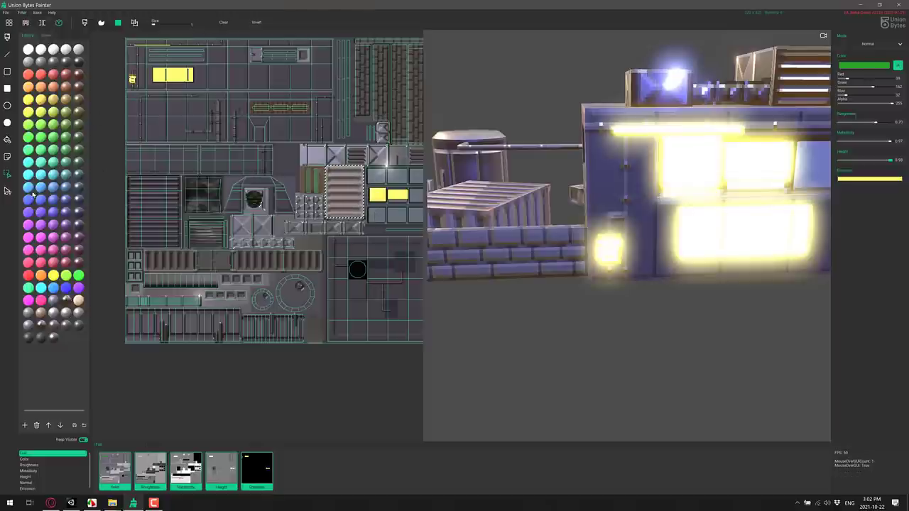
drag(200, 151, 307, 256)
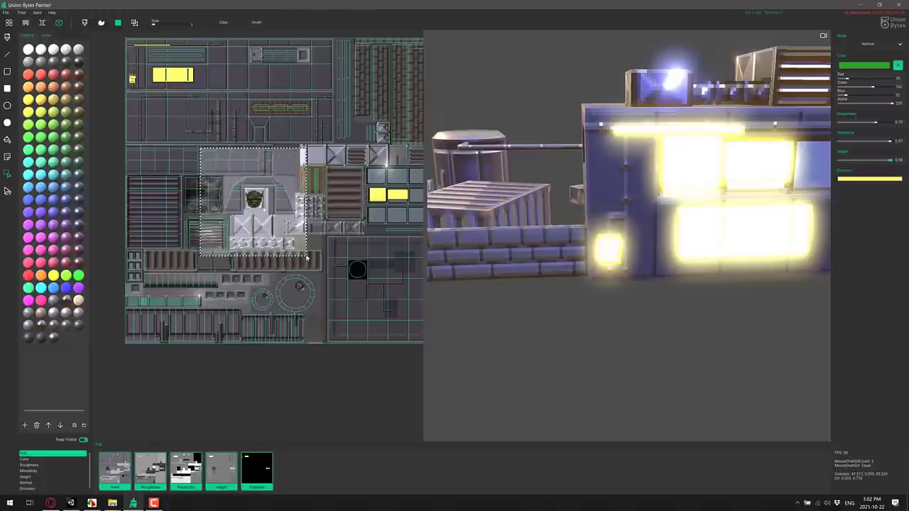
click(22, 12)
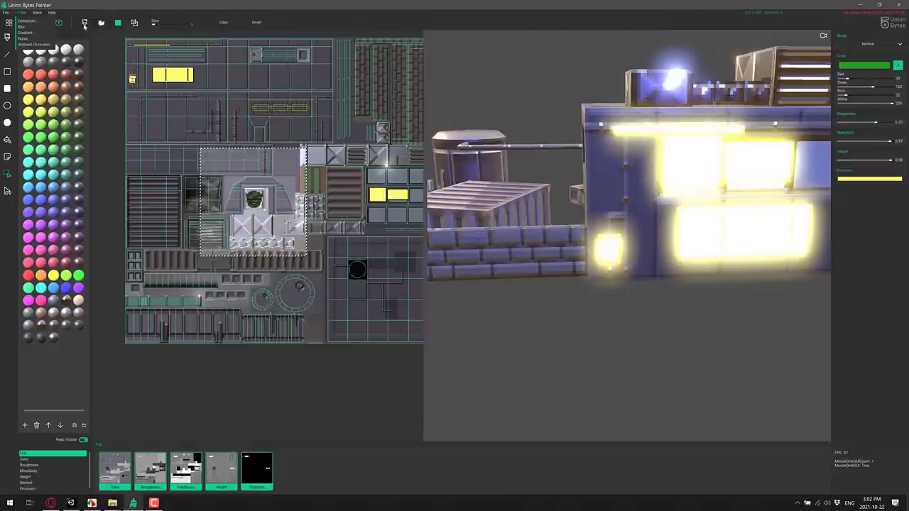
Pick the Decal tool and load a decal from the Decals folder
click(7, 158)
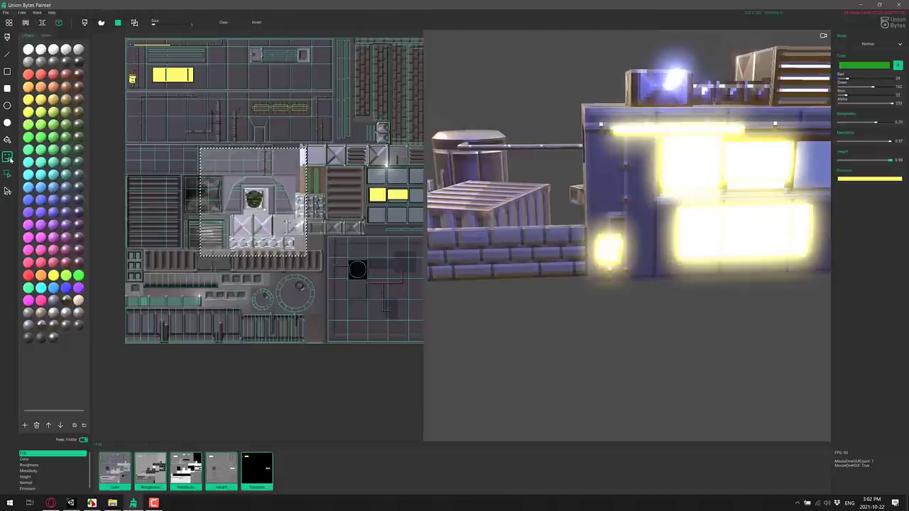
click(7, 158)
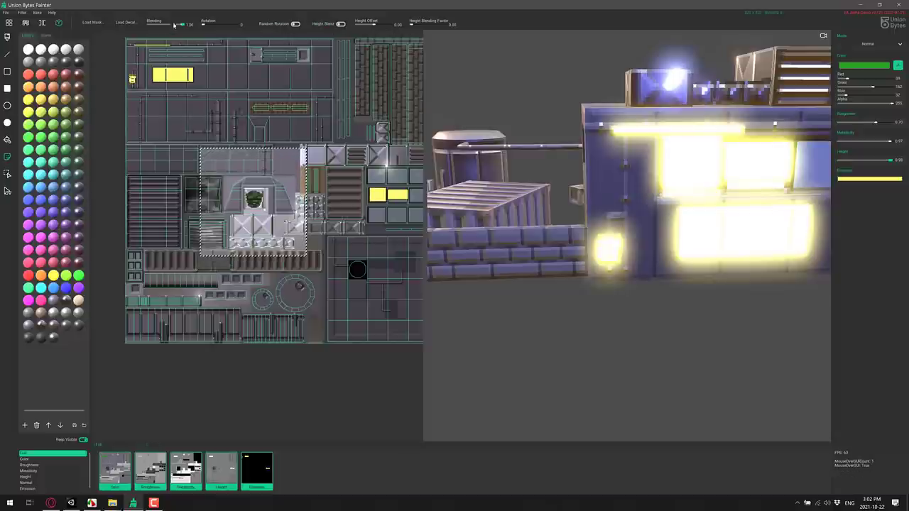
click(127, 22)
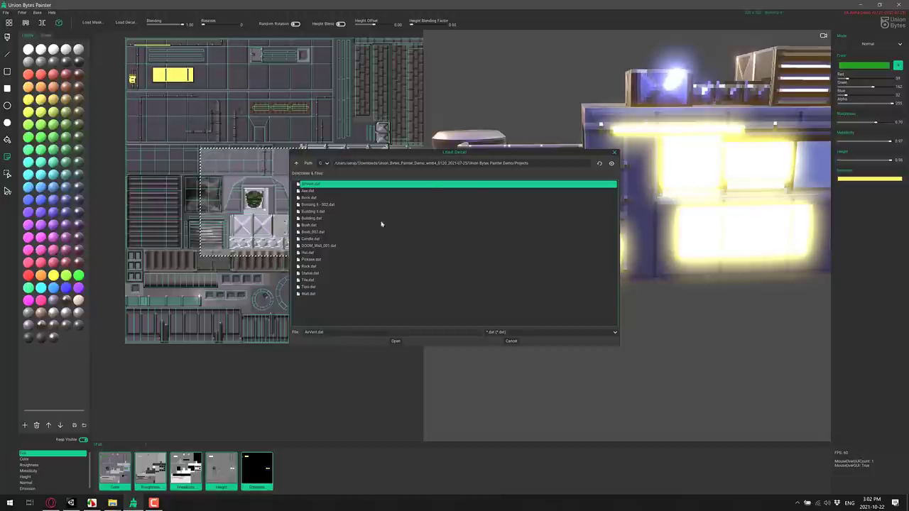
click(296, 164)
double_click(309, 193)
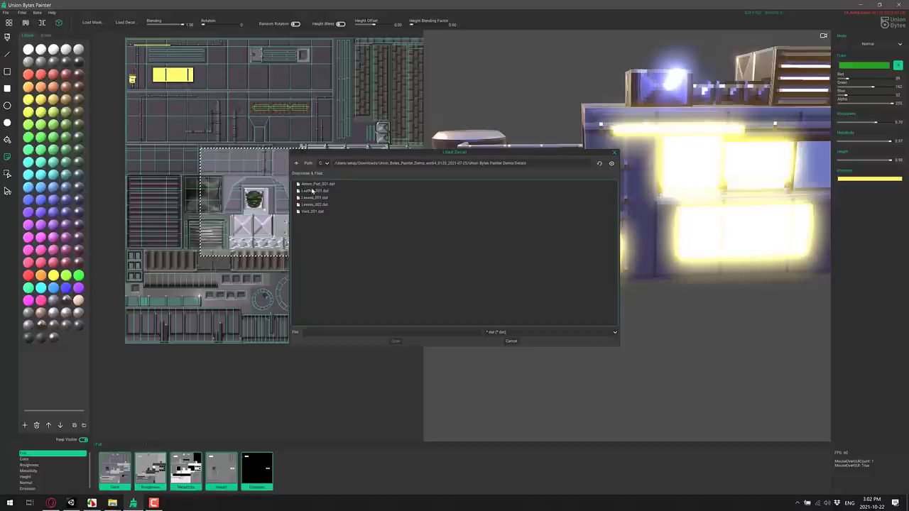
double_click(312, 190)
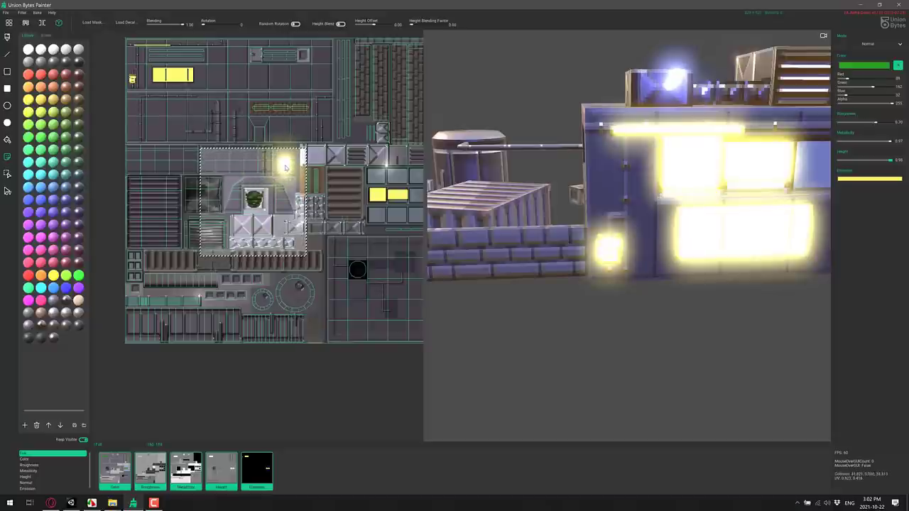
Set the base (Albedo) paint colour to pure white, 255, 255, 255
click(871, 178)
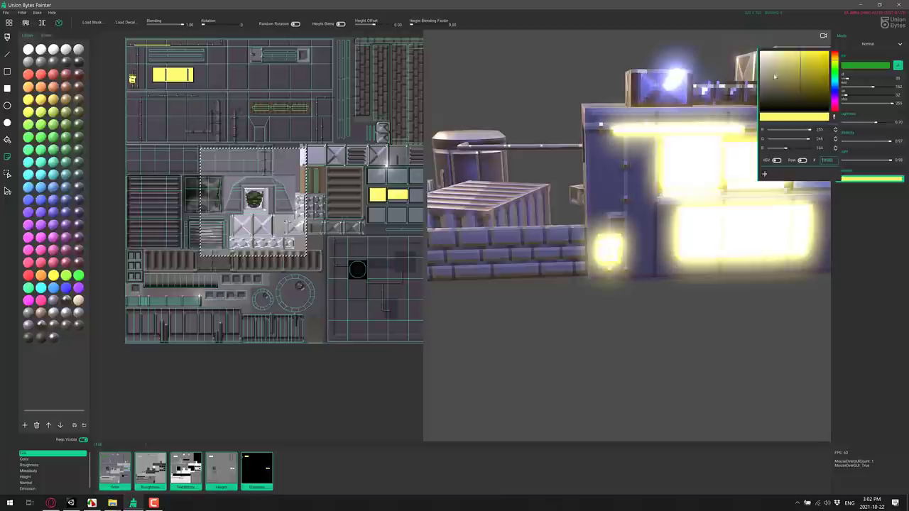
click(861, 69)
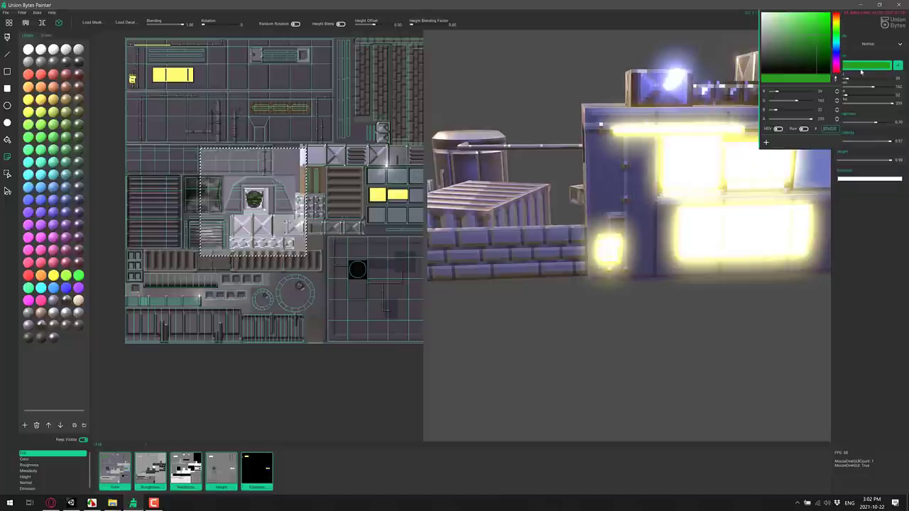
click(763, 13)
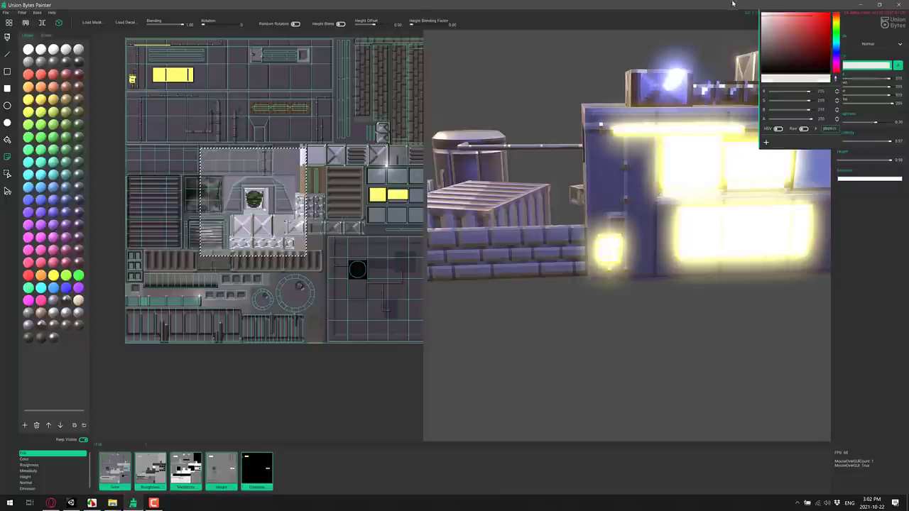
click(243, 175)
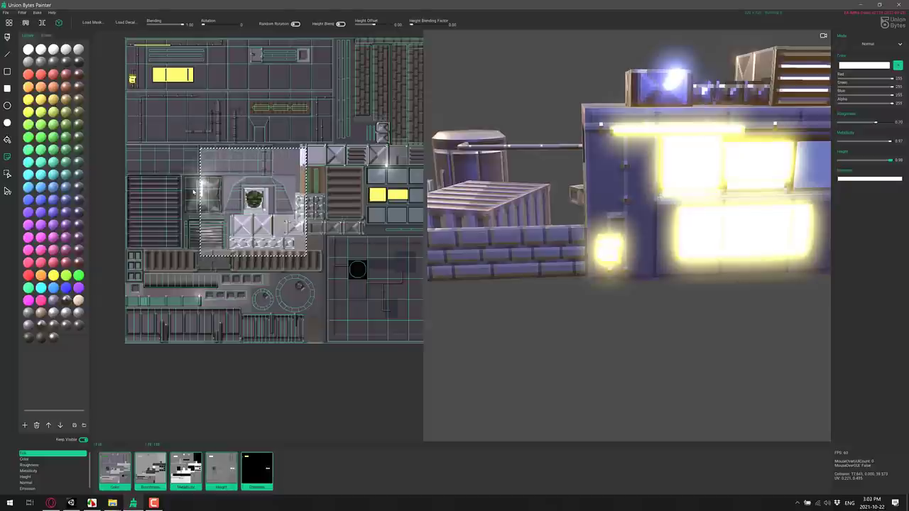
Create a new blank texture from a size preset via File > New
click(6, 12)
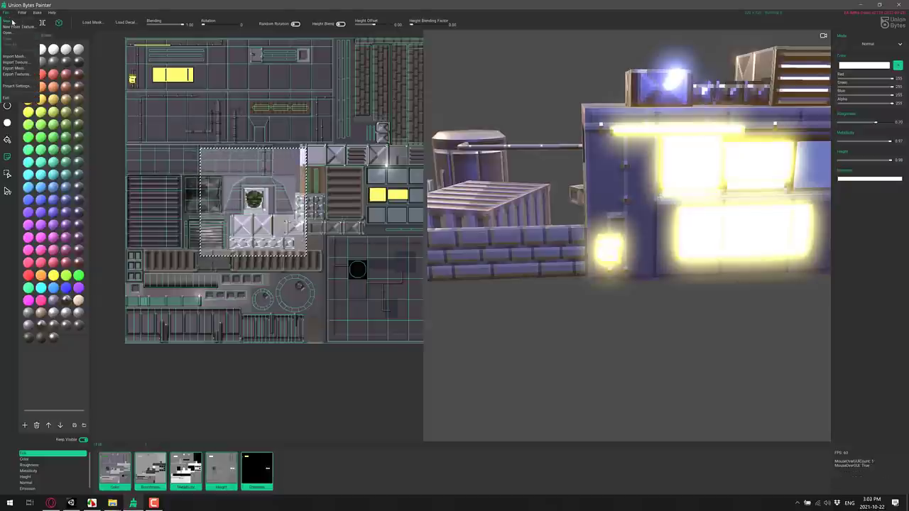
click(10, 21)
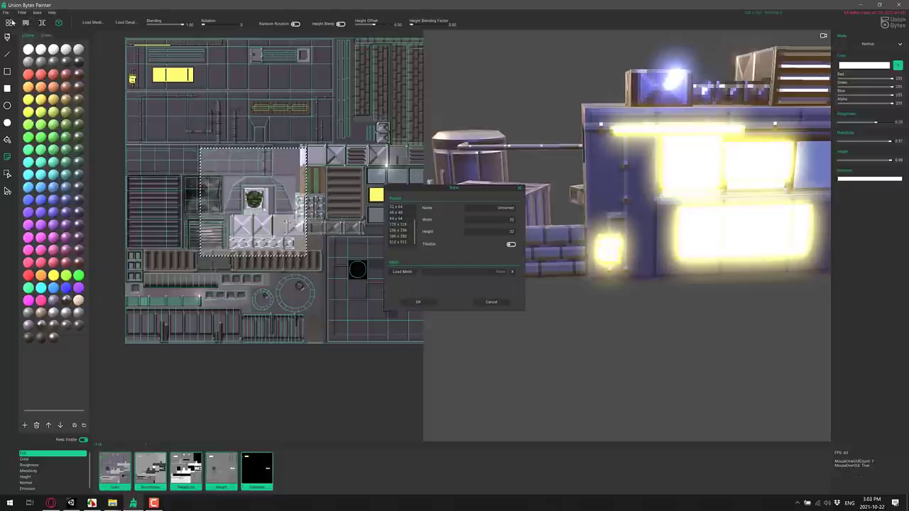
click(398, 225)
click(417, 302)
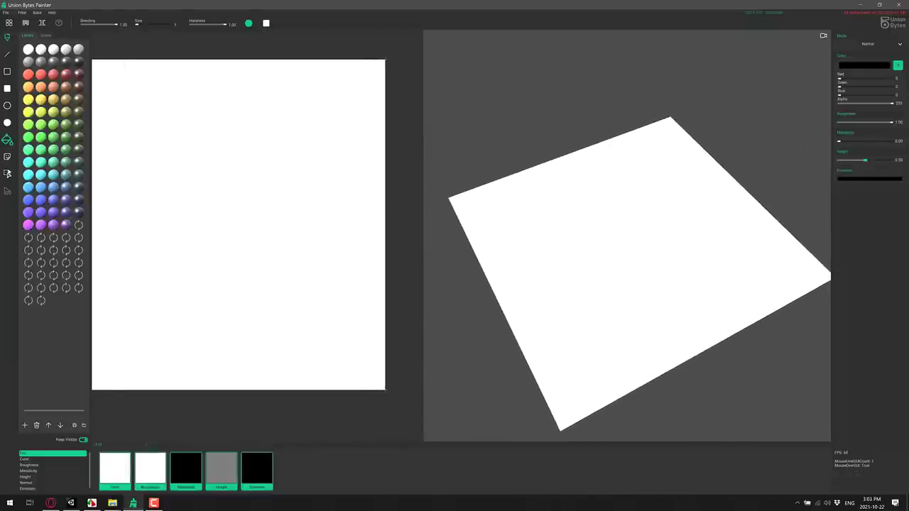
Select the Decal tool and load Decals/Armor_Part_001.dat as the stamp
click(8, 159)
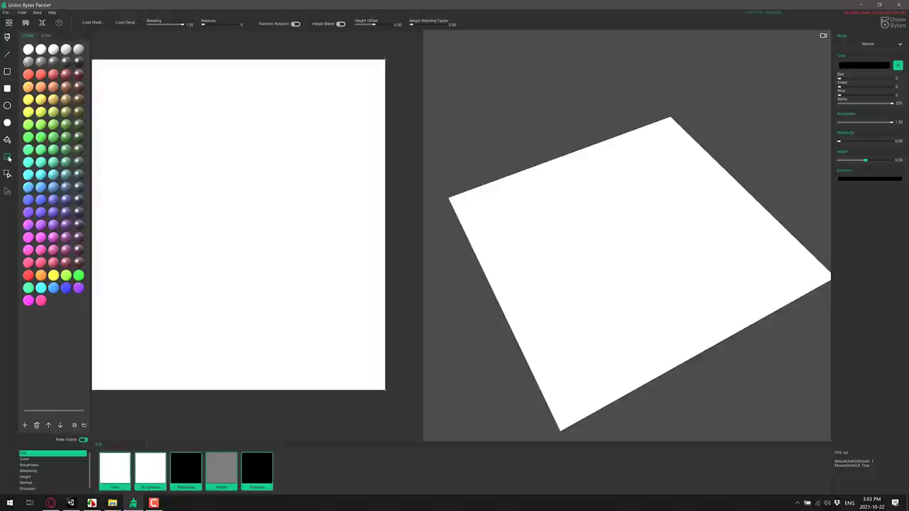
click(125, 22)
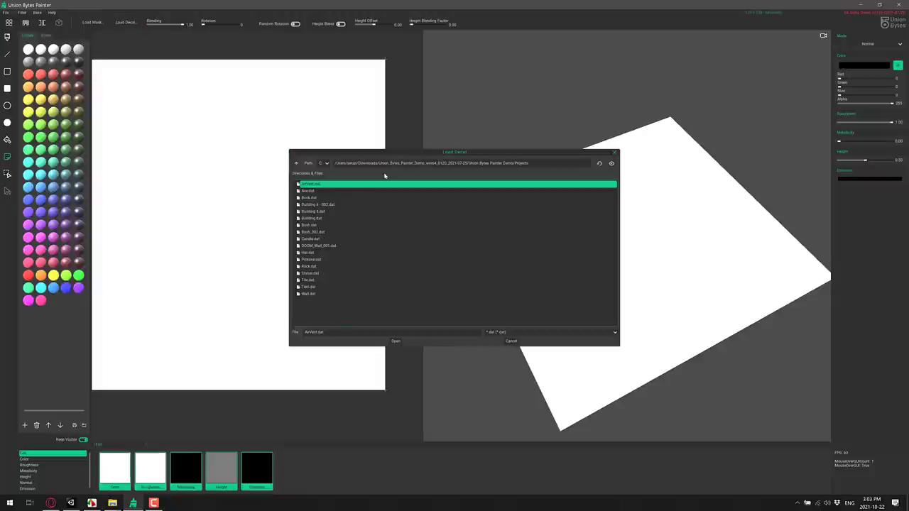
click(297, 164)
double_click(310, 194)
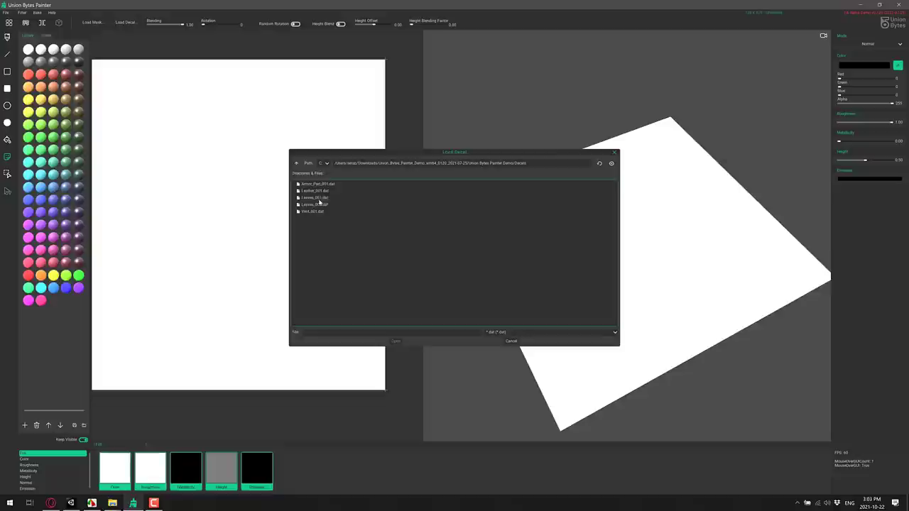
click(306, 185)
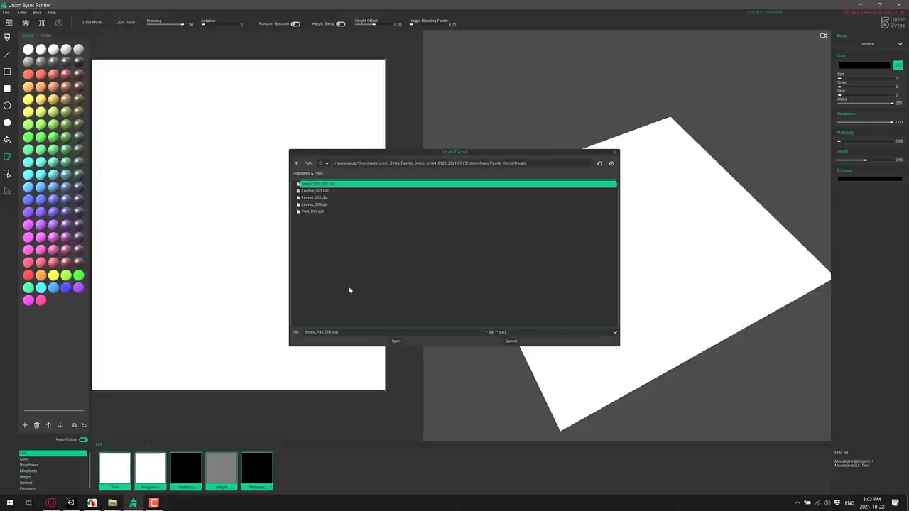
click(395, 341)
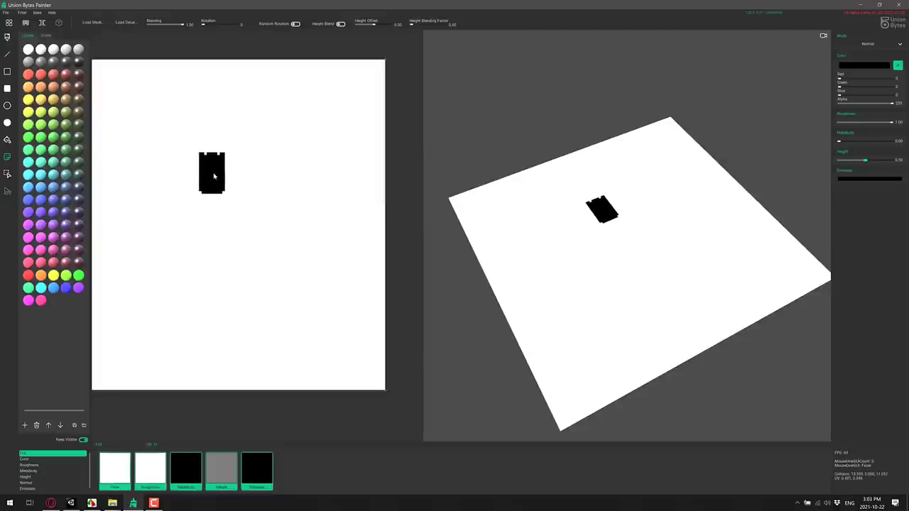
Stamp about fourteen Armor_Part_001 plates, an overlapping cluster across the upper middle plus one lower down
click(213, 175)
click(259, 239)
click(298, 156)
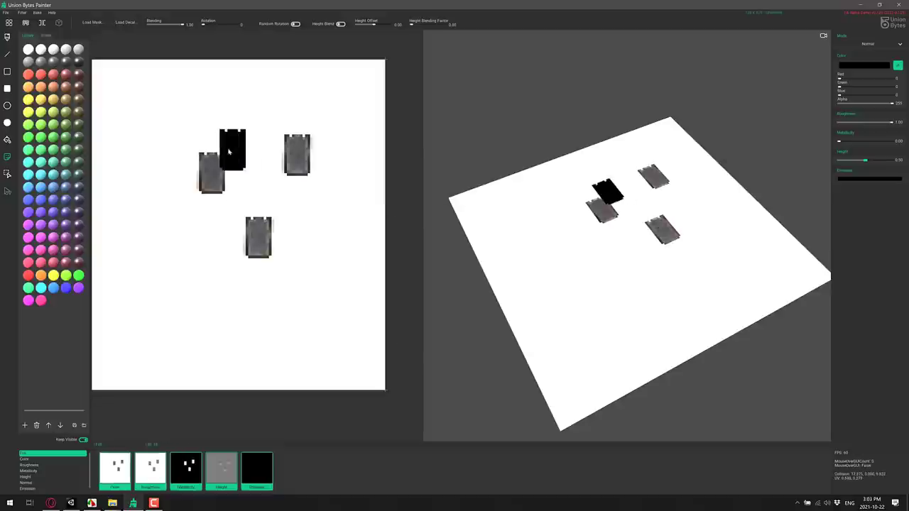
click(221, 147)
click(236, 172)
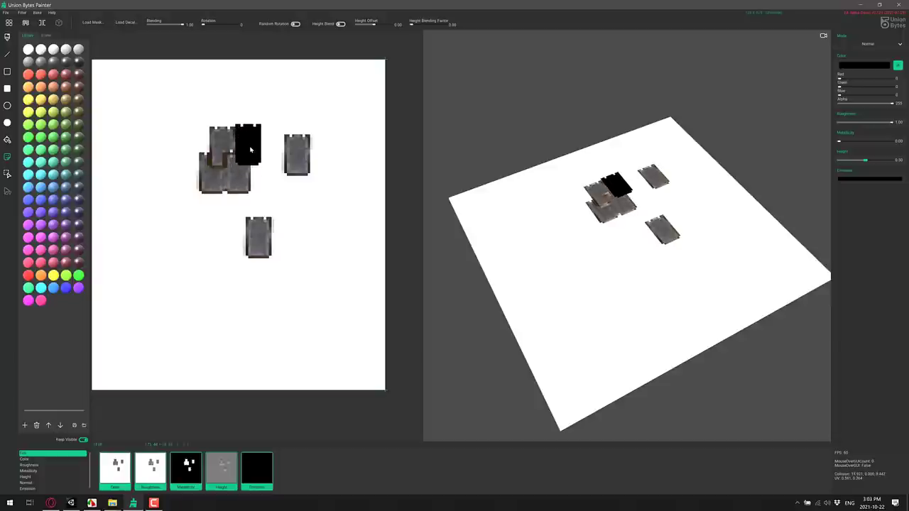
click(263, 183)
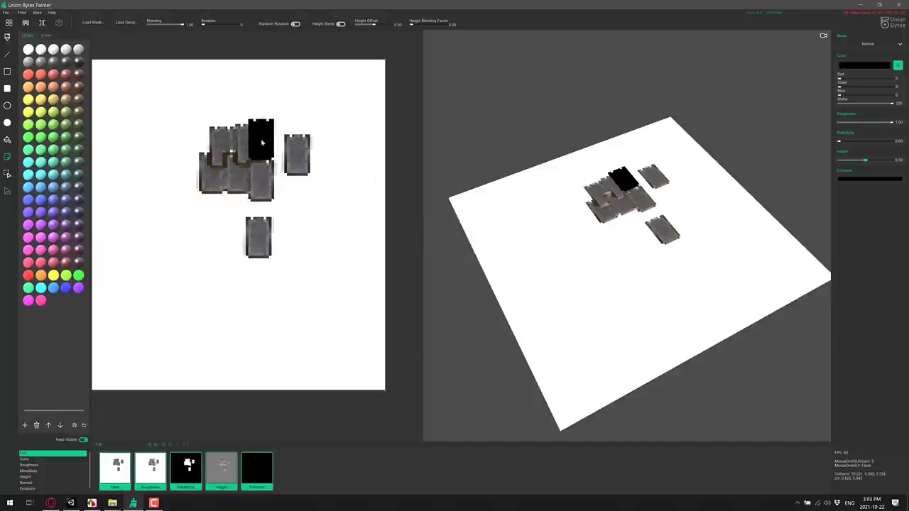
click(261, 143)
click(278, 183)
click(287, 136)
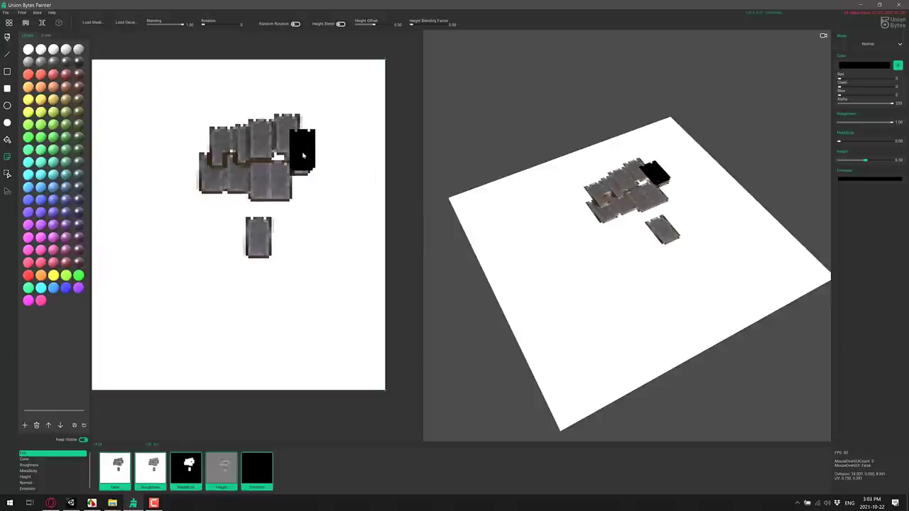
click(303, 152)
click(317, 133)
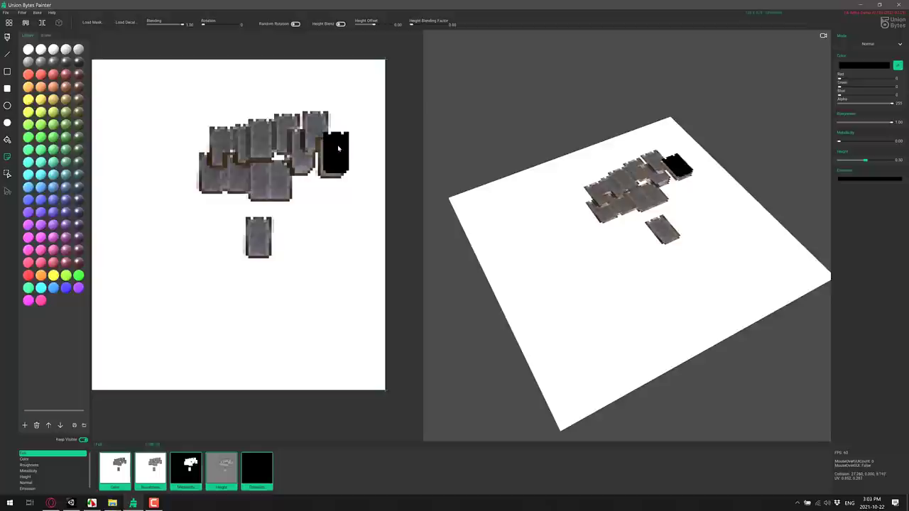
click(334, 152)
click(339, 127)
click(357, 153)
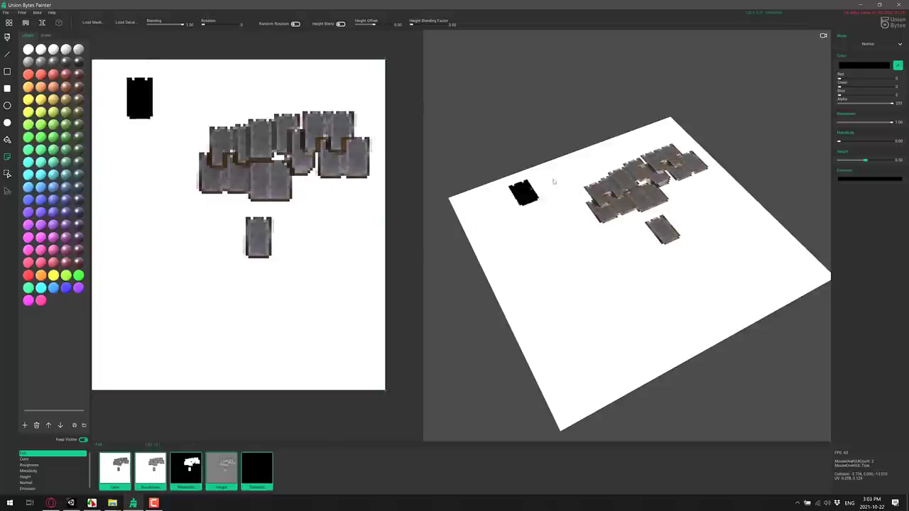
Inspect the roughness, metallicity, height and normal maps of the stamped plates
click(23, 459)
click(30, 466)
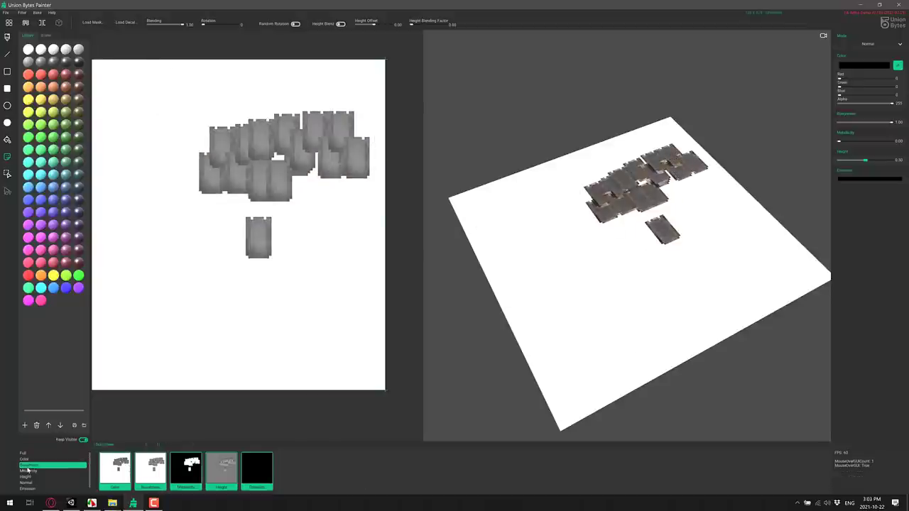
click(30, 472)
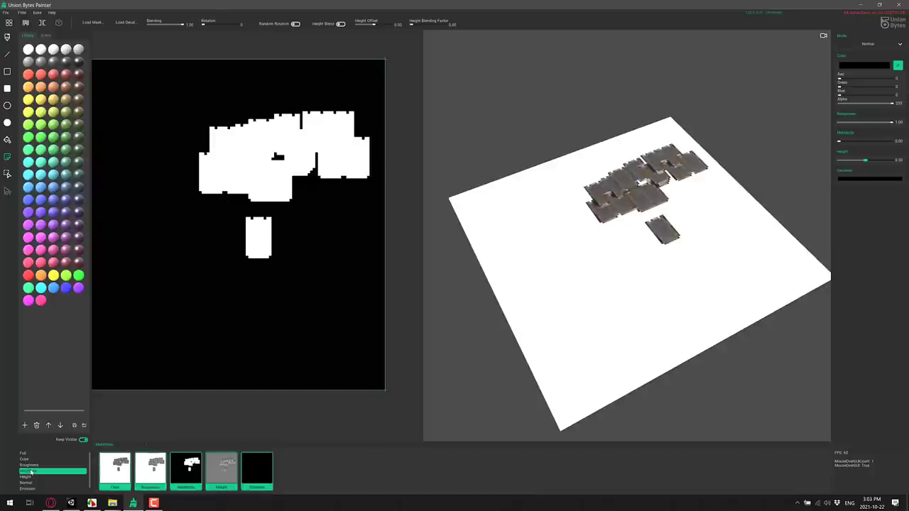
click(30, 478)
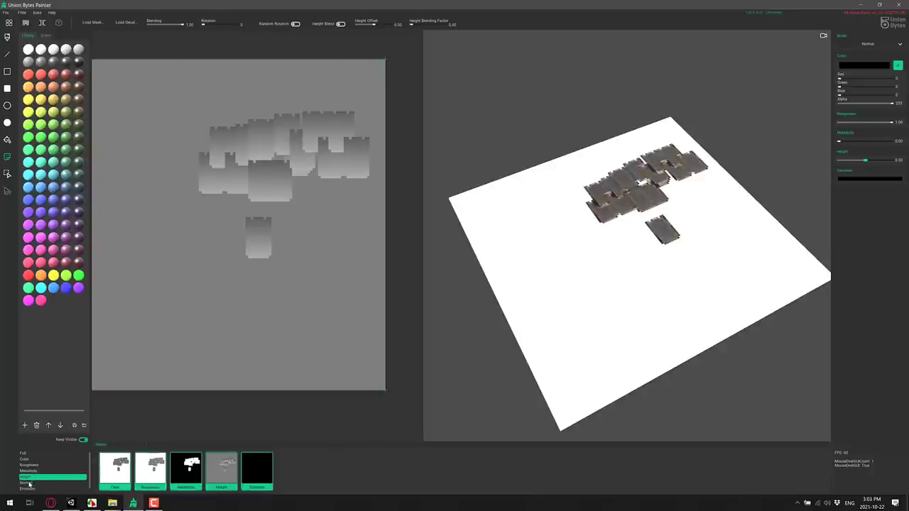
click(29, 484)
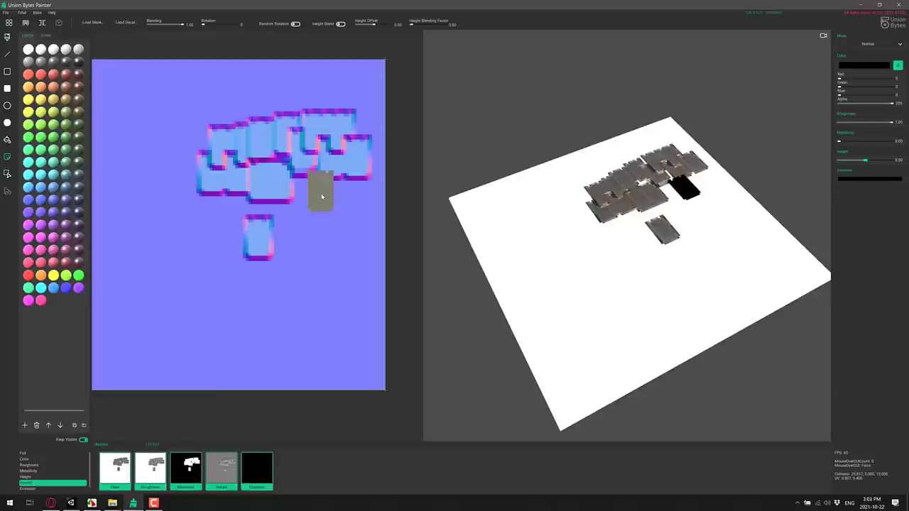
click(5, 12)
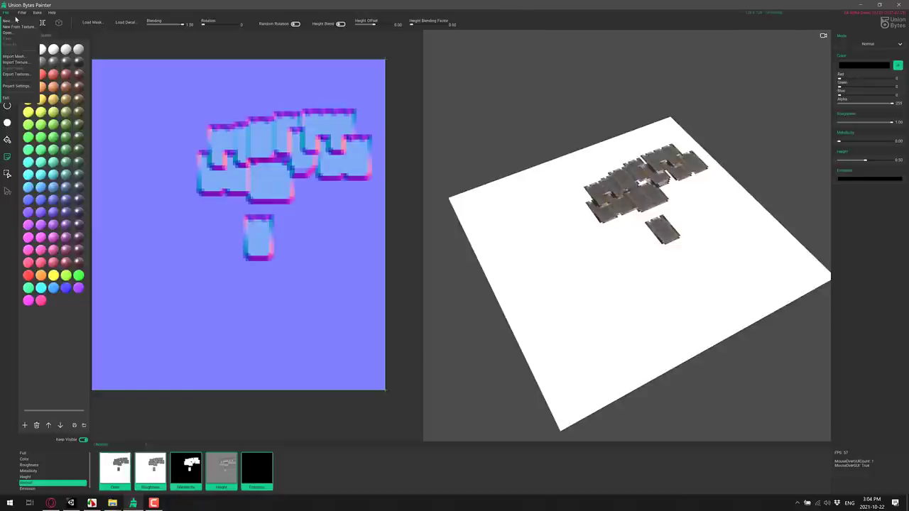
Look through the baking and File menus, then cancel the Import Mesh dialog
click(14, 13)
click(38, 13)
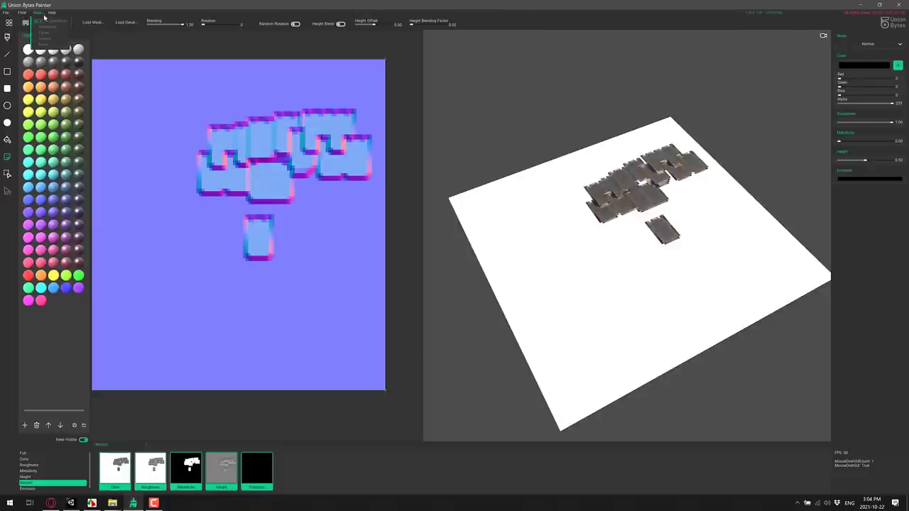
click(51, 13)
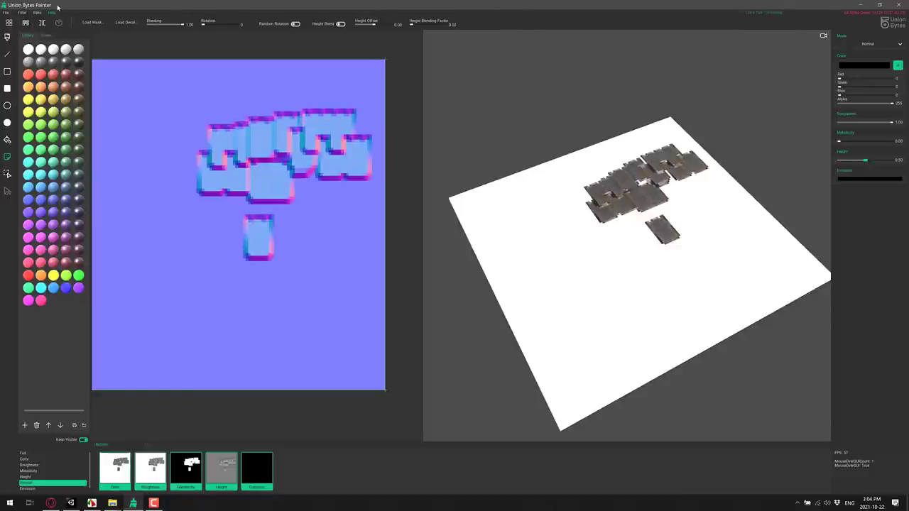
click(6, 12)
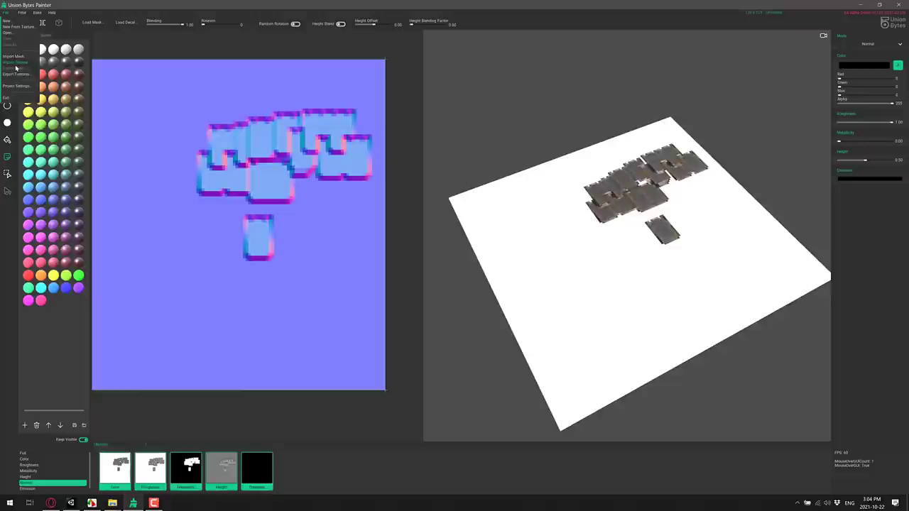
click(6, 12)
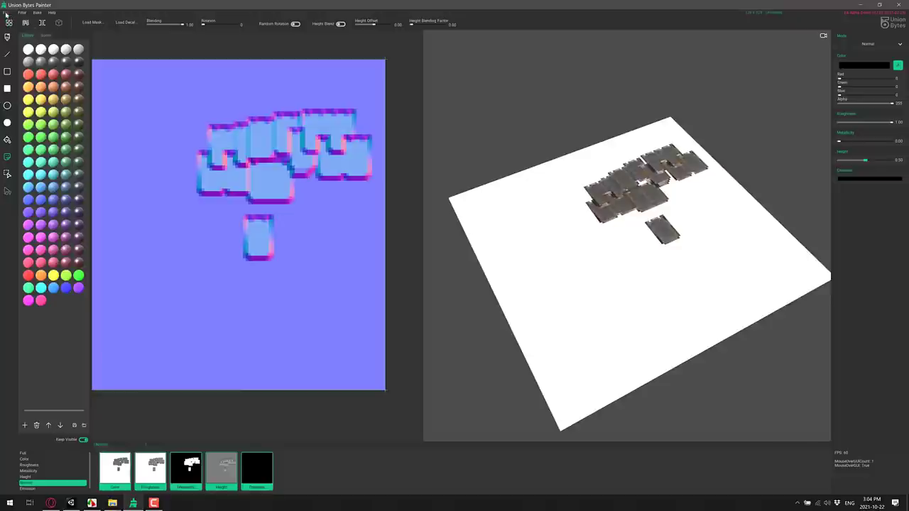
click(5, 13)
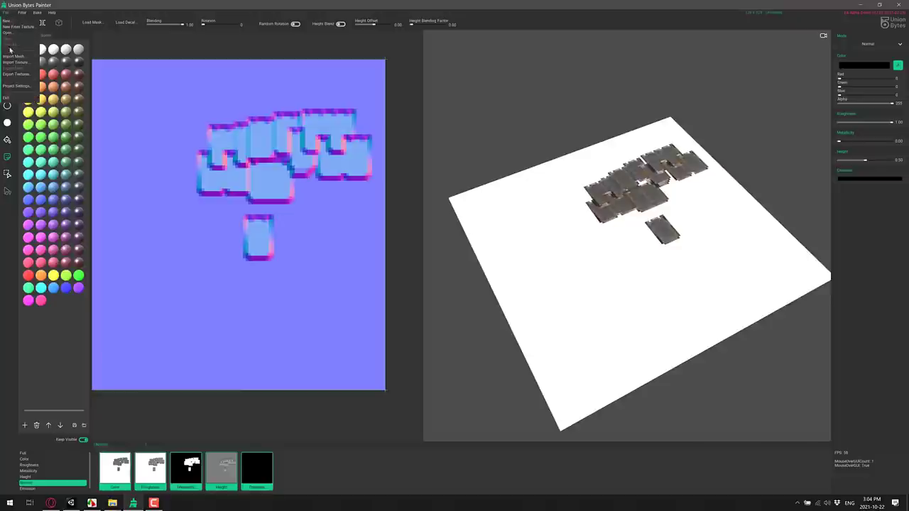
click(16, 56)
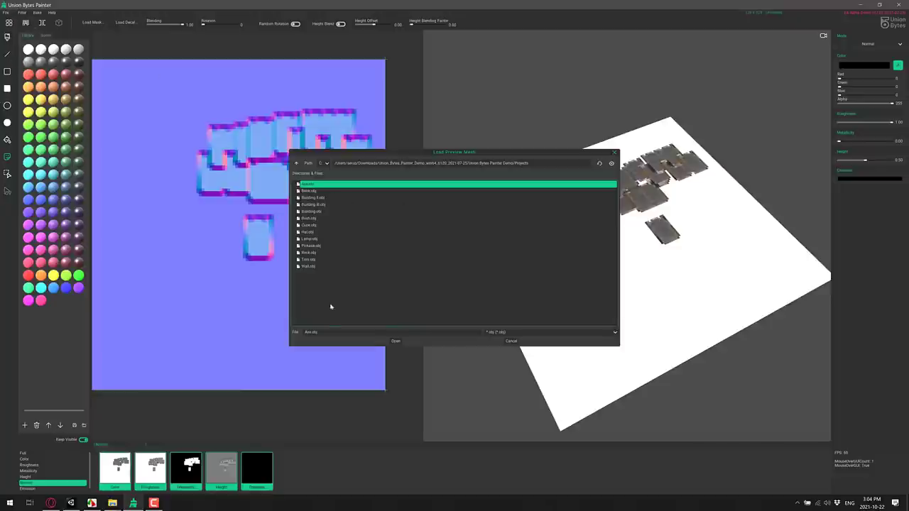
click(511, 341)
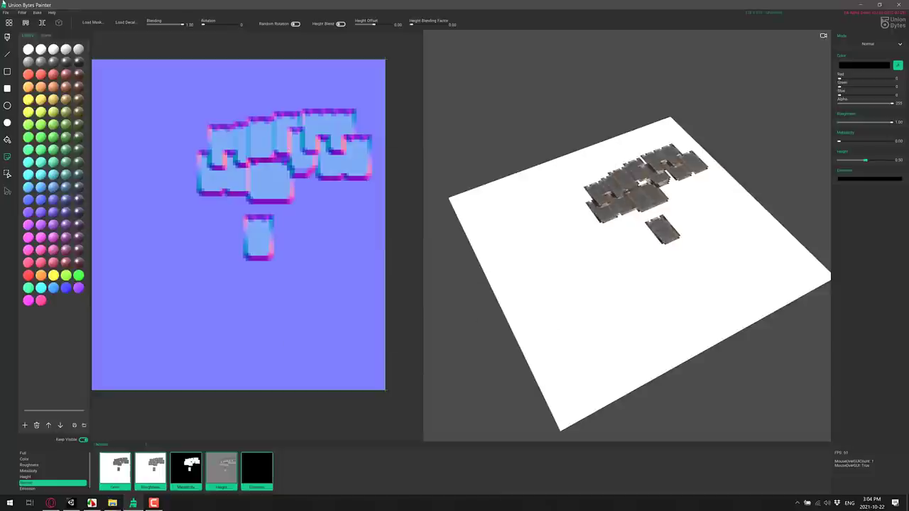
Open the Candle.dat project from the Open Project File dialog
click(6, 12)
click(14, 32)
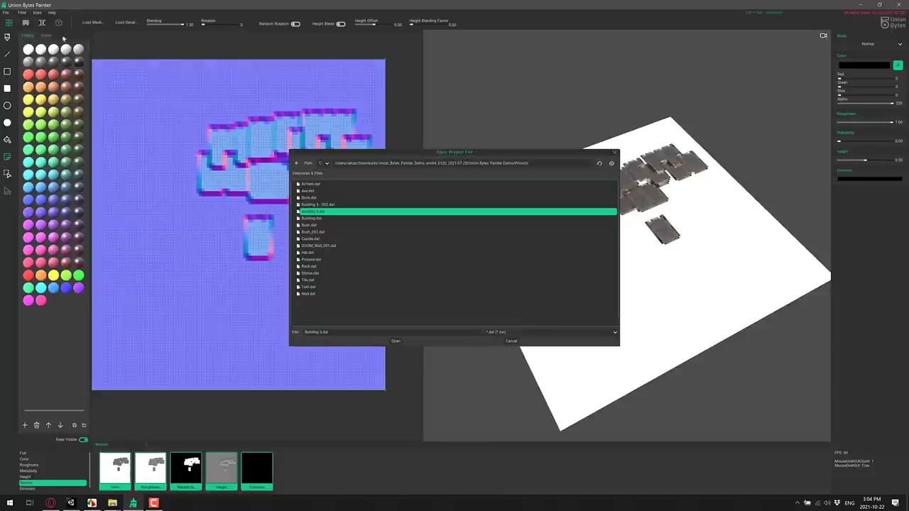
double_click(313, 239)
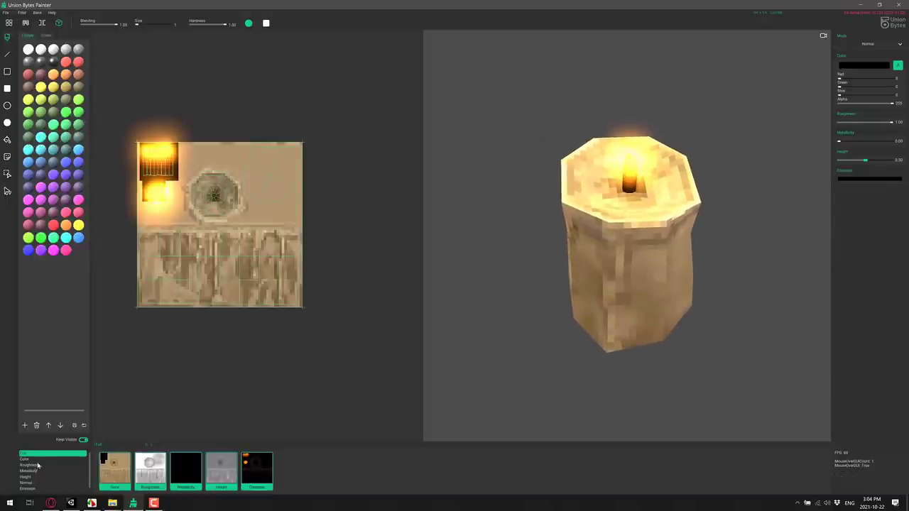
click(28, 489)
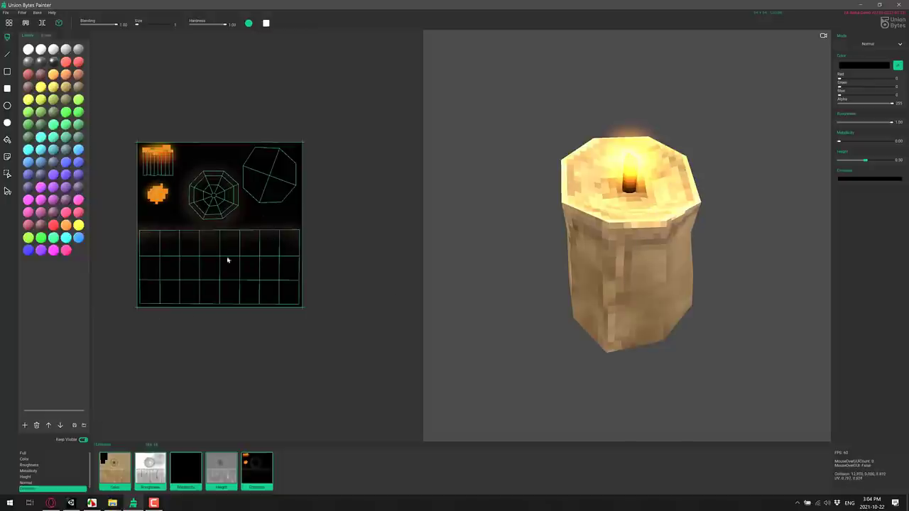
click(23, 460)
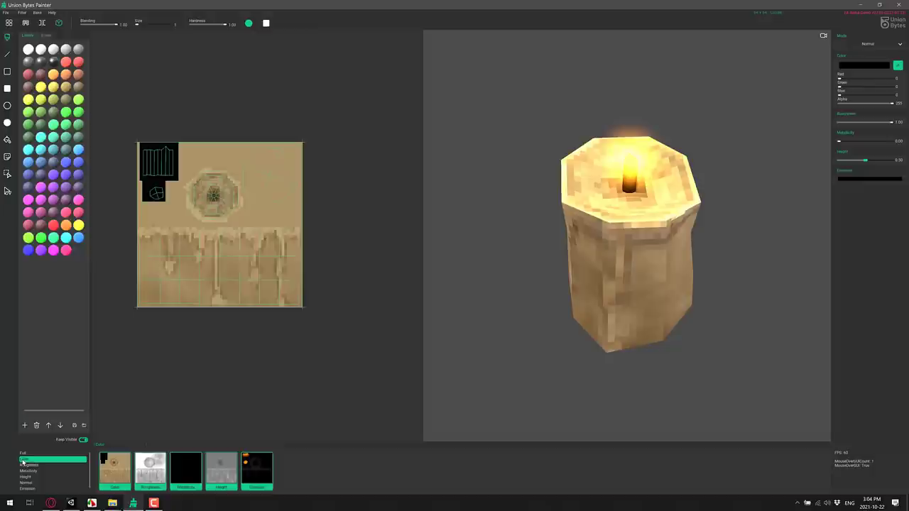
click(25, 478)
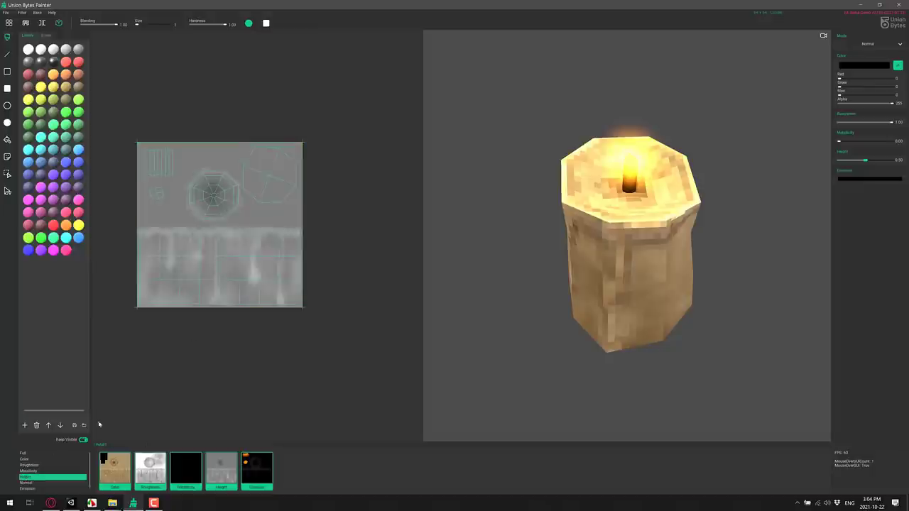
click(27, 483)
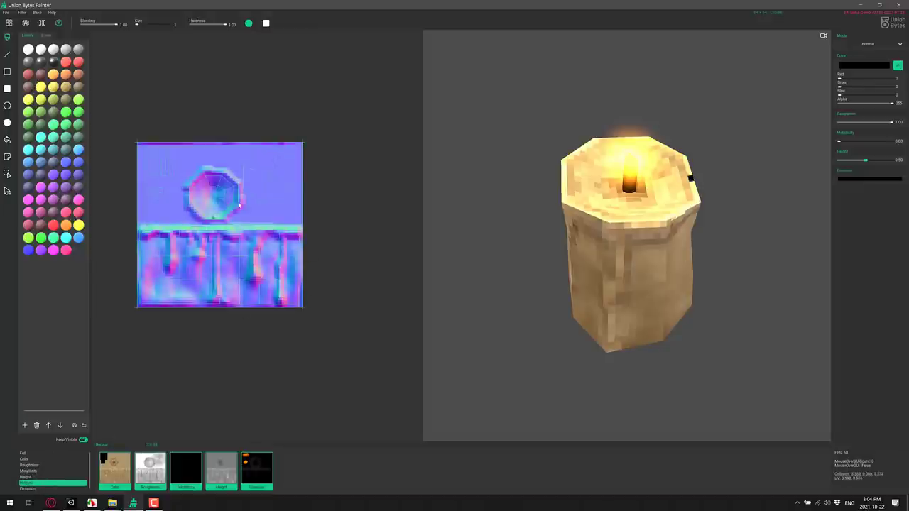
click(23, 454)
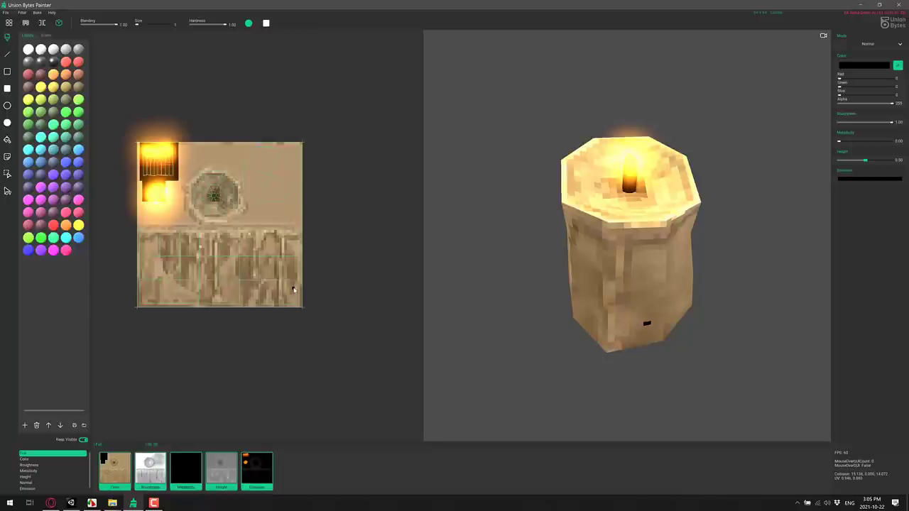
Switch to the browser and scroll the itch.io store page, briefly highlighting the Latest Update change list
key(alt+Tab)
key(alt+Tab)
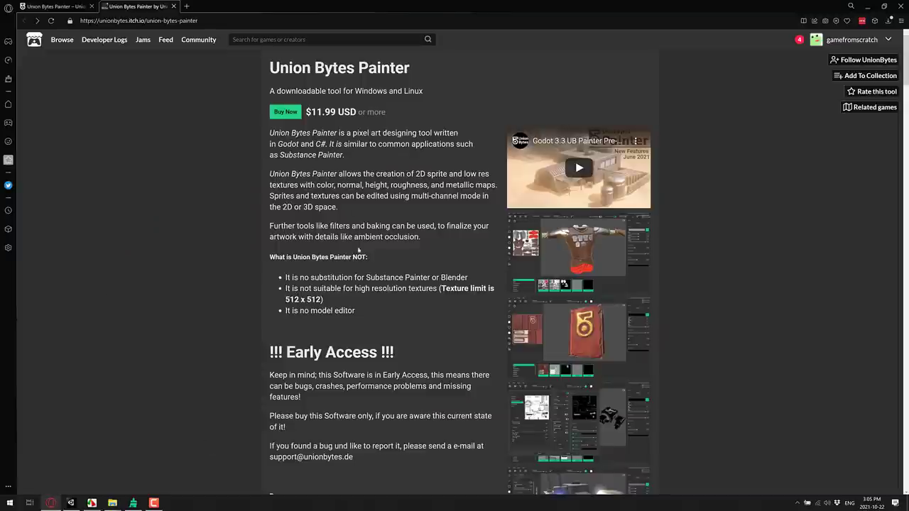
scroll(355, 311, down, 6)
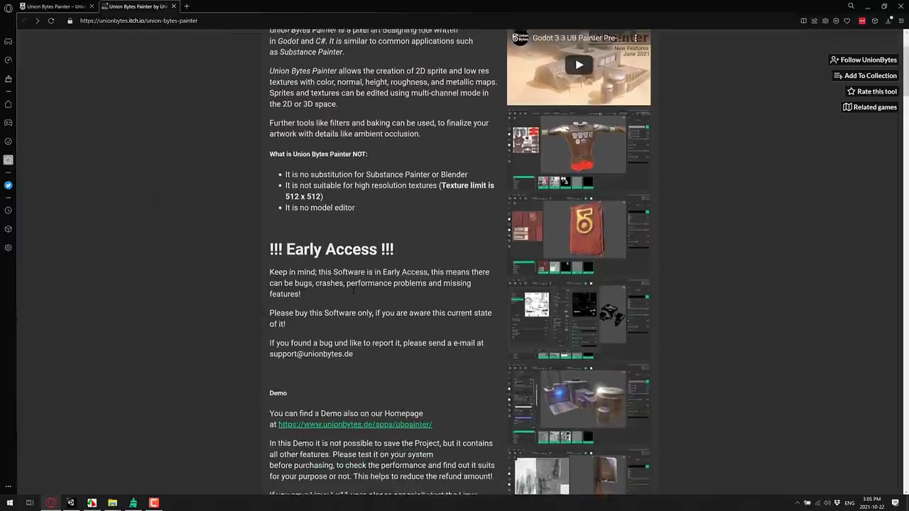
scroll(385, 365, down, 6)
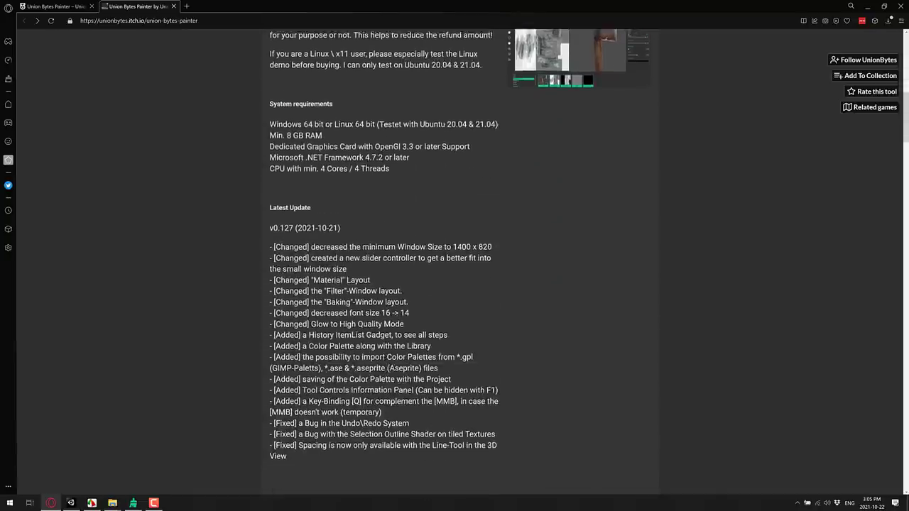
scroll(385, 364, up, 4)
scroll(361, 333, up, 7)
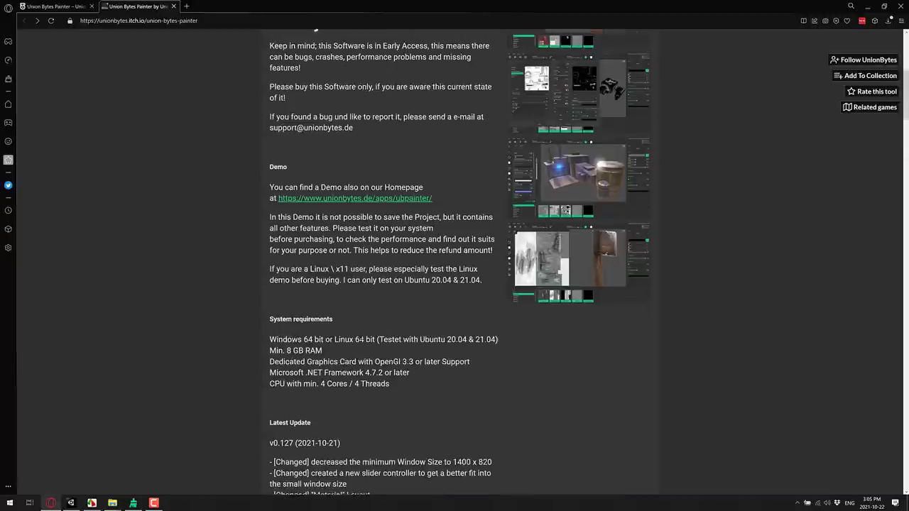
scroll(388, 296, down, 4)
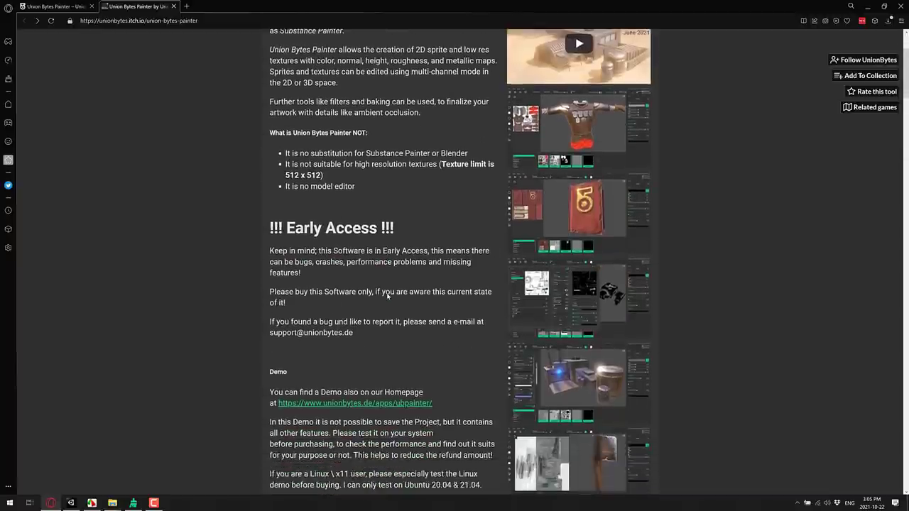
scroll(460, 263, down, 4)
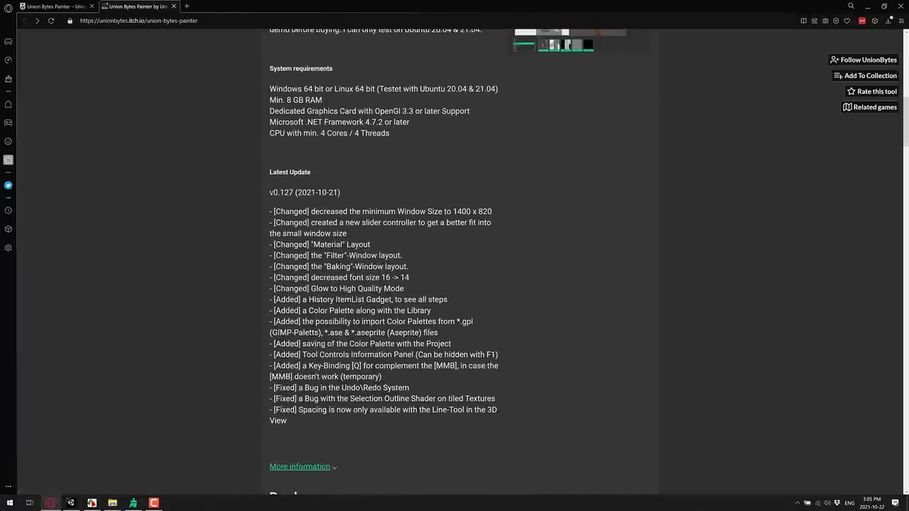
drag(289, 211, 440, 410)
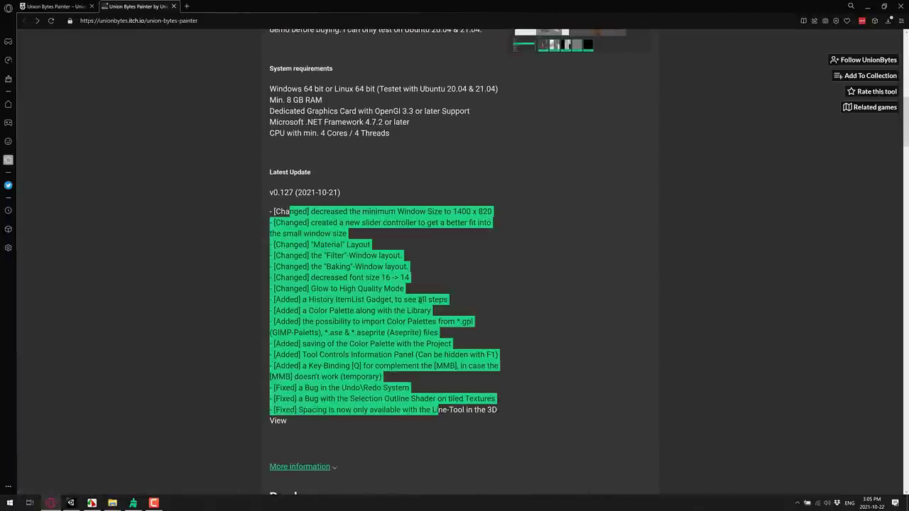
click(502, 203)
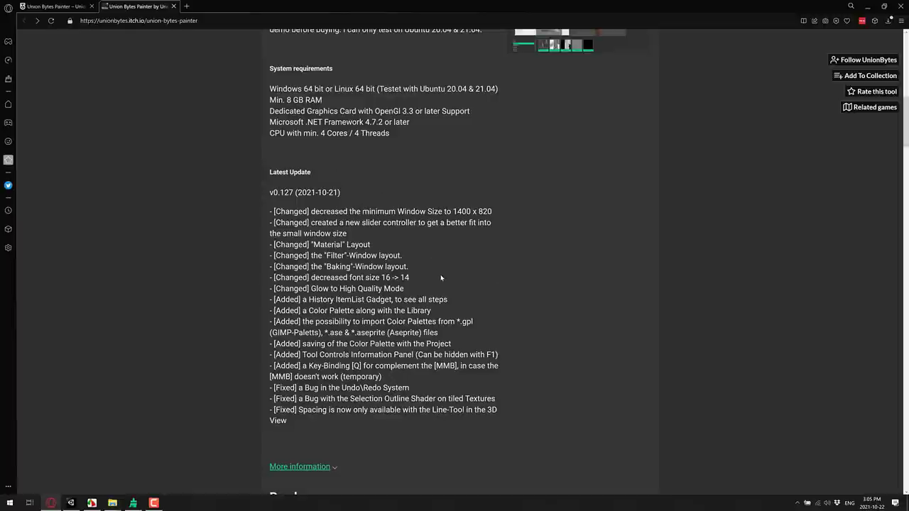
Scroll further through the store page, then move to the unionbytes.de Union Bytes Painter tab
scroll(441, 278, down, 4)
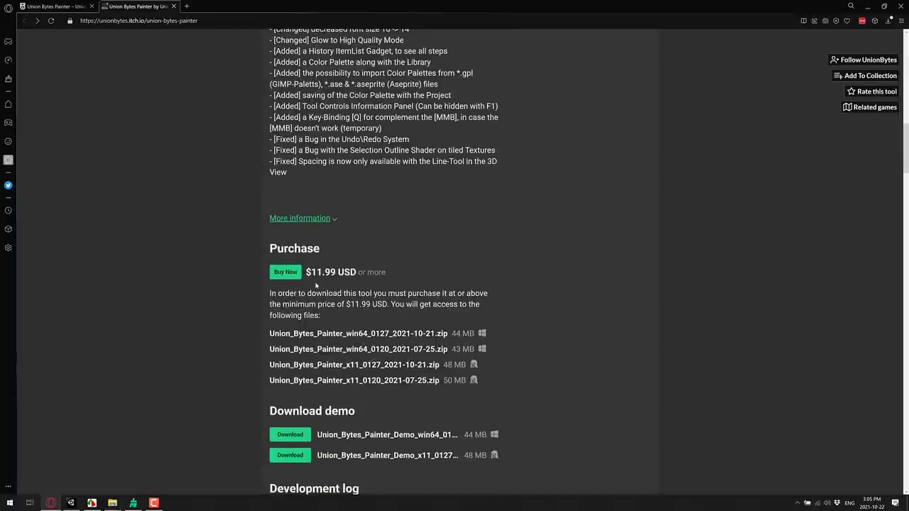
scroll(361, 278, down, 1)
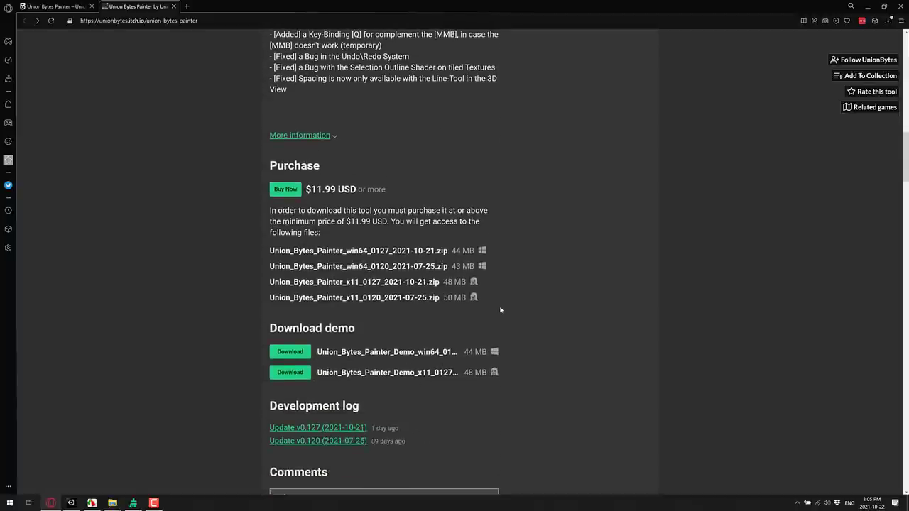
scroll(500, 305, down, 5)
scroll(499, 303, up, 12)
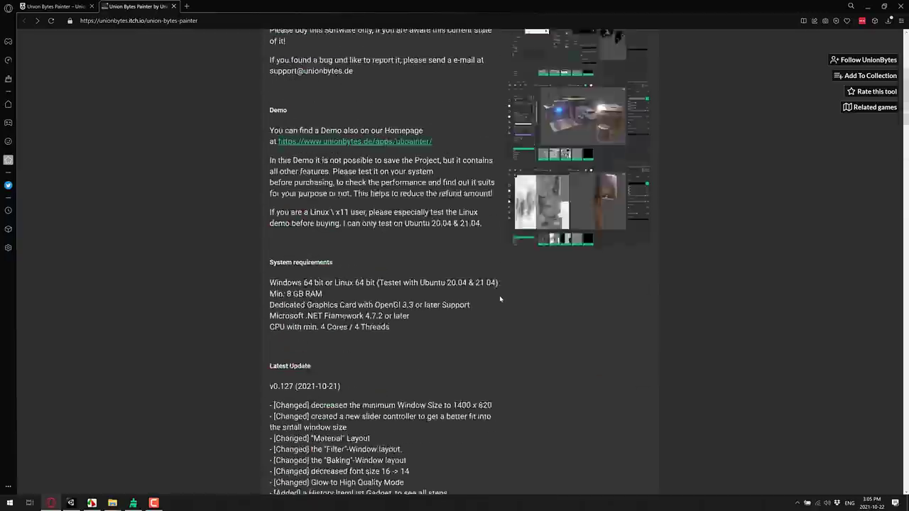
scroll(499, 298, up, 5)
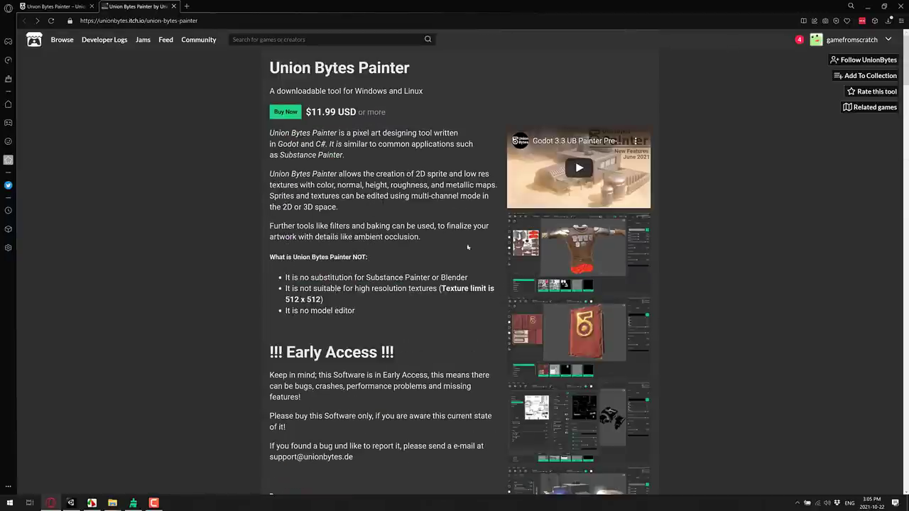
key(ctrl+Tab)
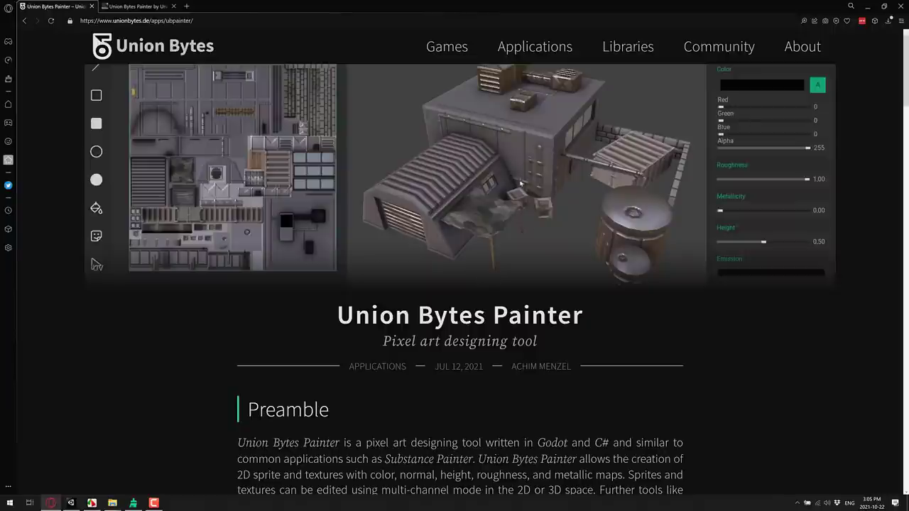